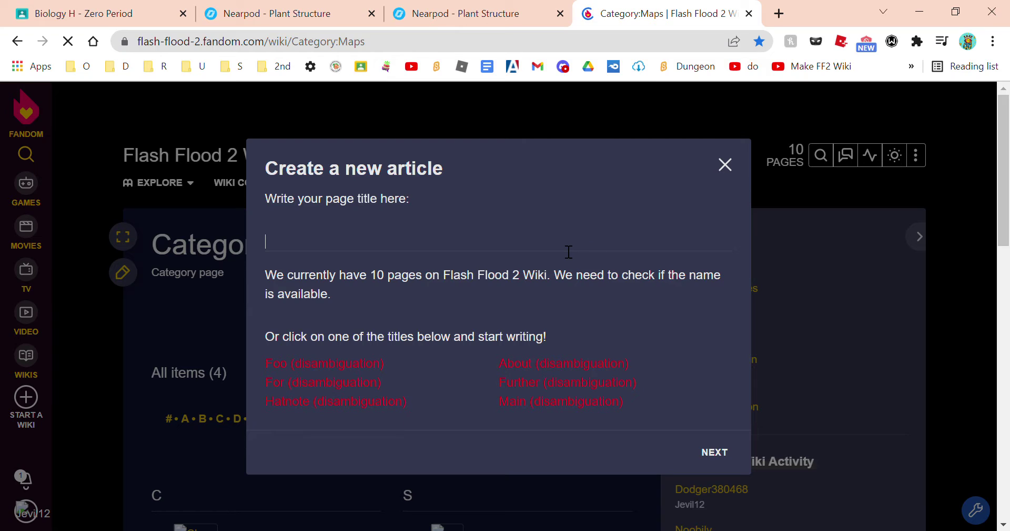
Create a new article titled "Within A Blizzard" and paste the prepared map description into its body
type("Within A Blizzard")
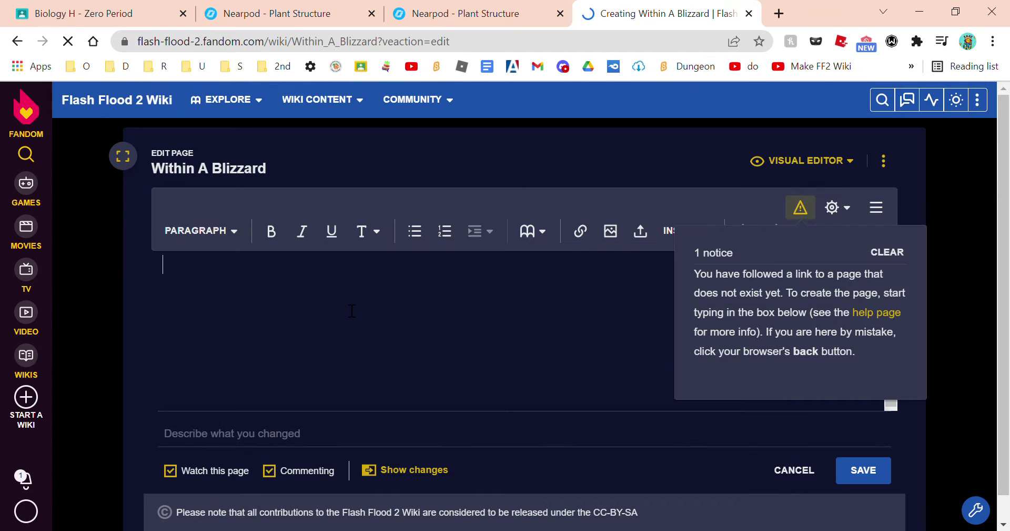
key("ctrl+v")
Review the pasted article's sections and inspect the Map infobox template's fields without changing them
scroll(462, 335, "down", 3)
left_click(276, 375)
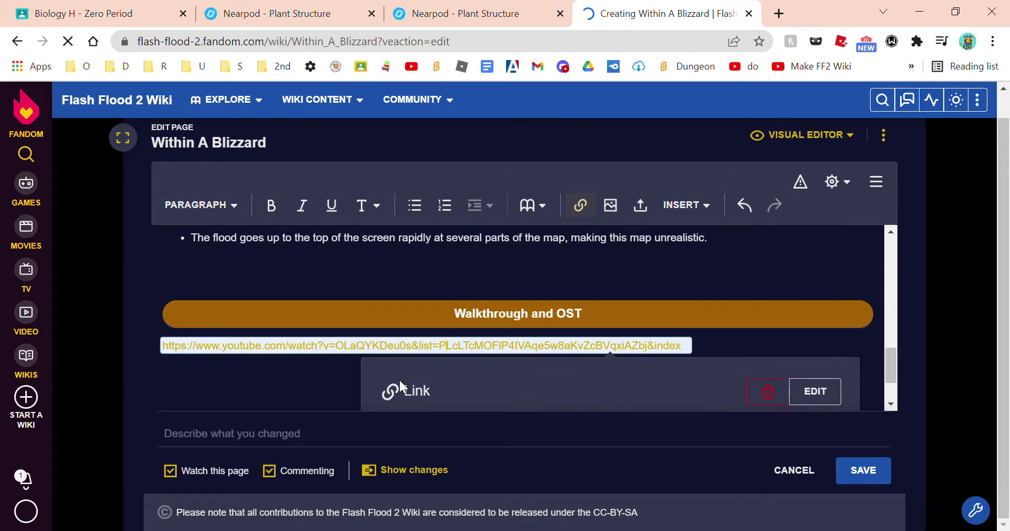
scroll(721, 333, "up", 10)
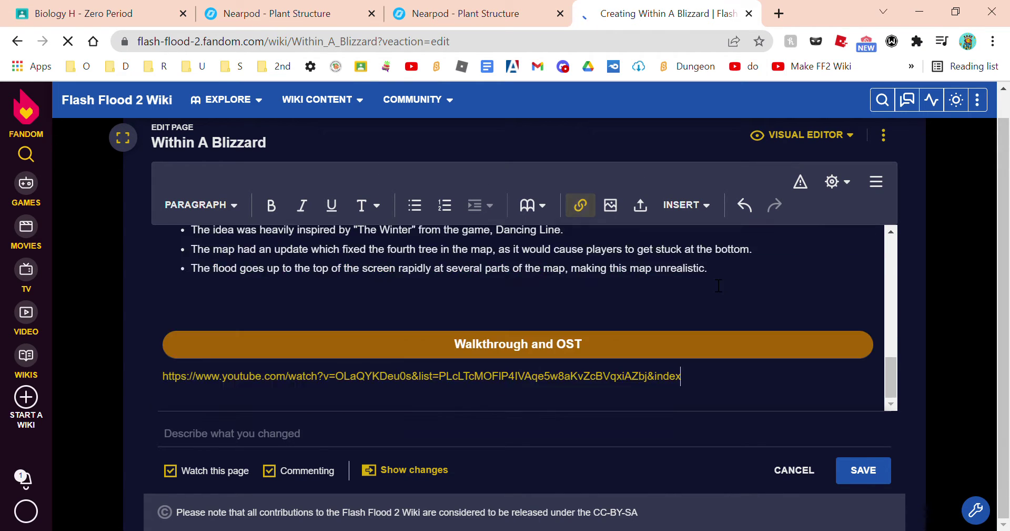
scroll(548, 330, "down", 7)
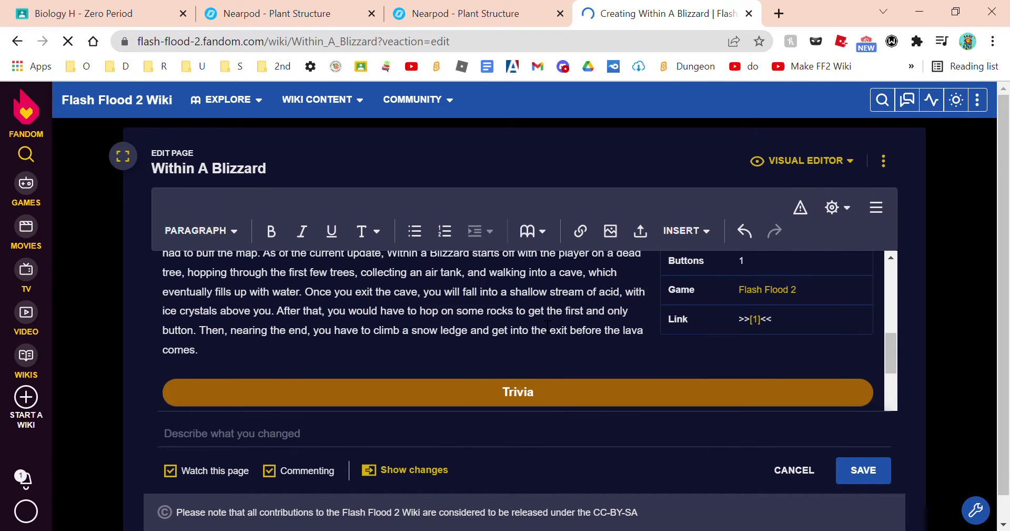
scroll(737, 337, "up", 6)
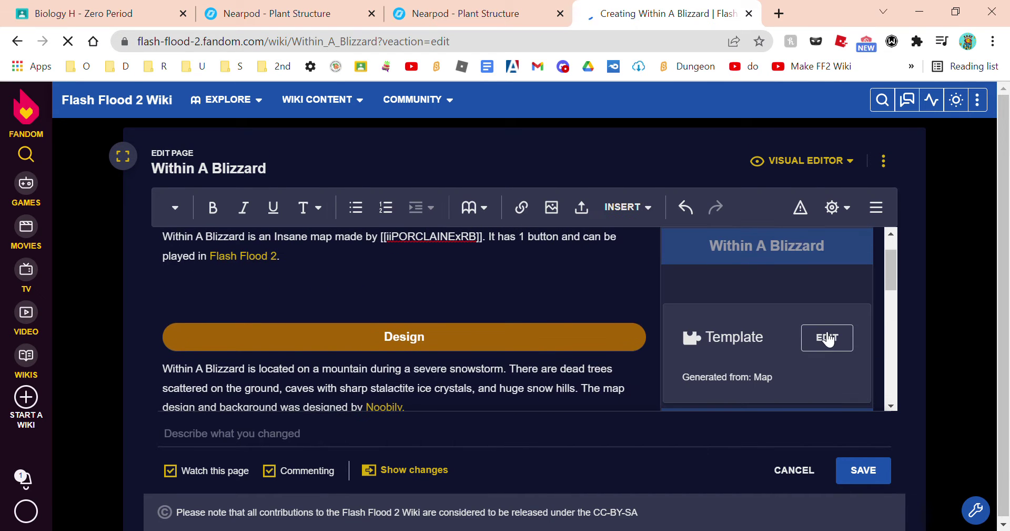
left_click(826, 337)
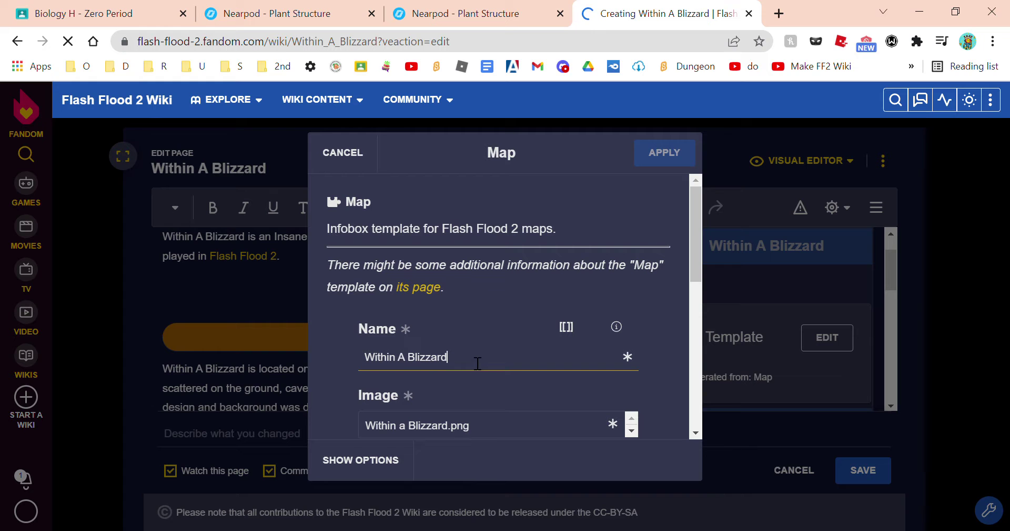
left_click(343, 152)
Delete the YouTube link below the "Walkthrough and OST" heading
scroll(550, 341, "down", 10)
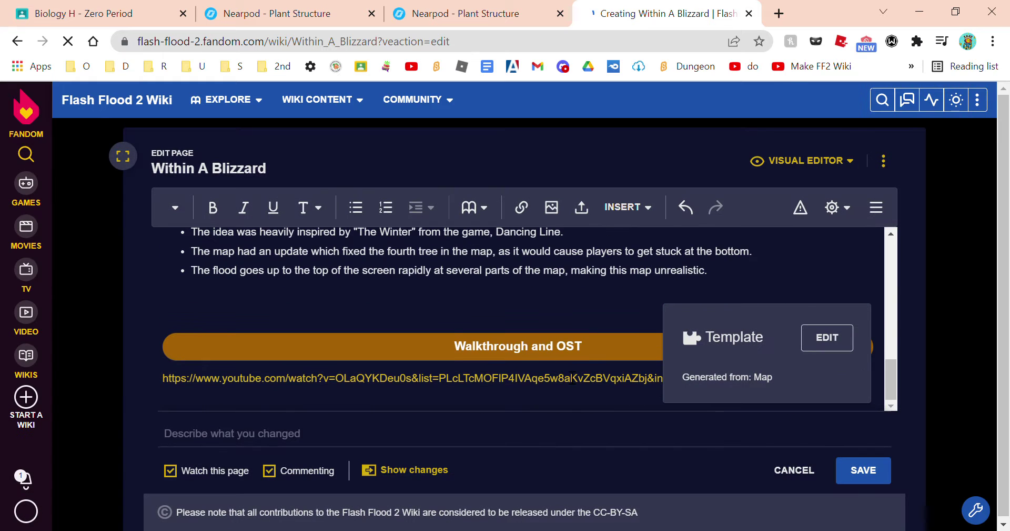
left_click(550, 341)
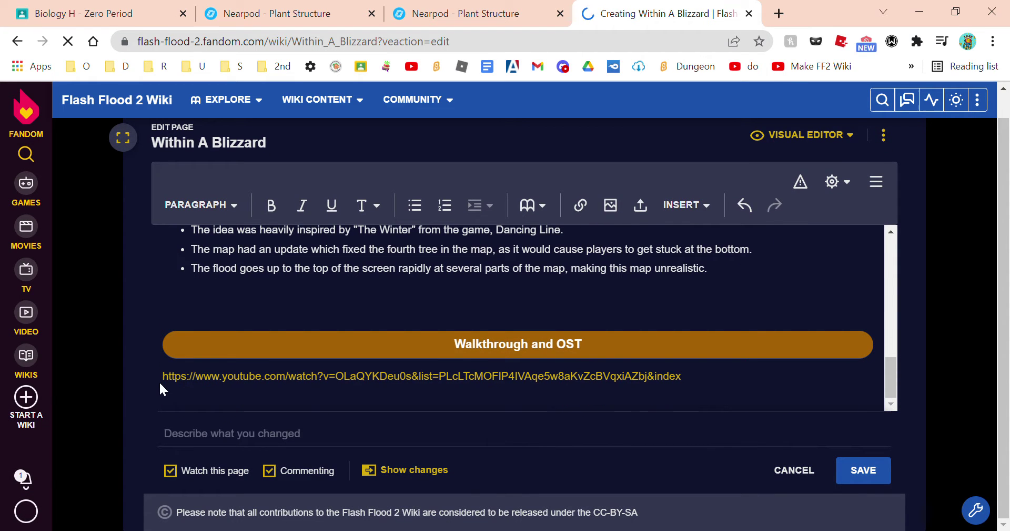
left_click(201, 388)
double_click(666, 375)
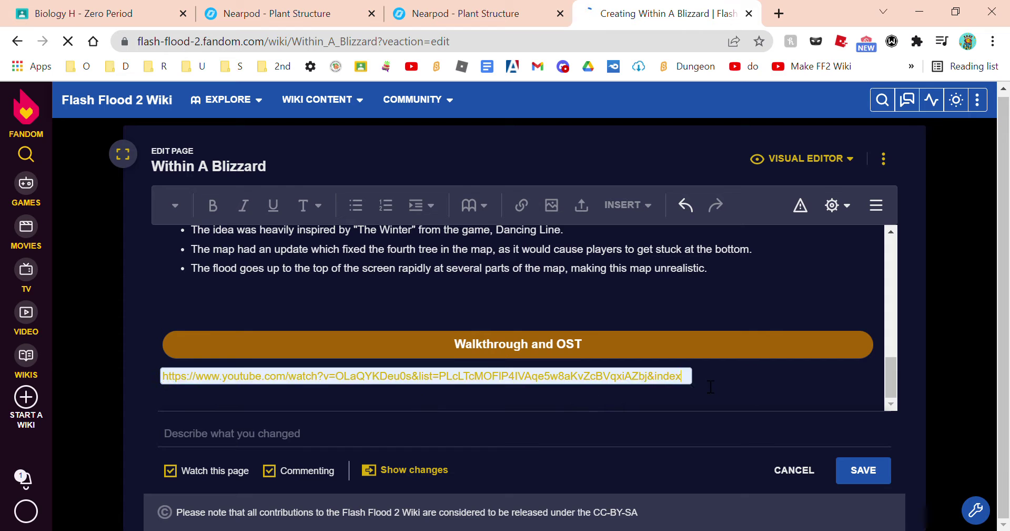
left_click(699, 270)
left_click_drag(685, 379, 412, 335)
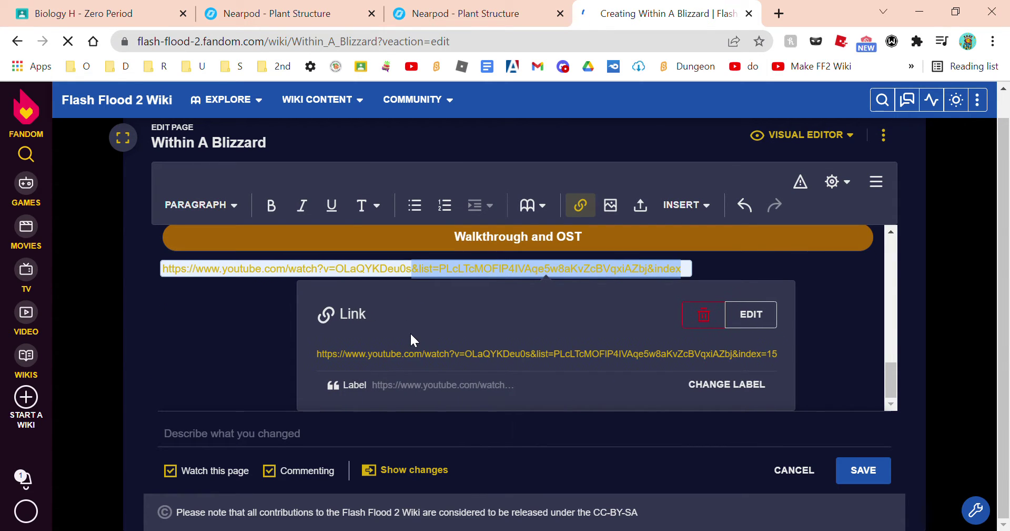
key("BackSpace")
left_click_drag(427, 389, 181, 382)
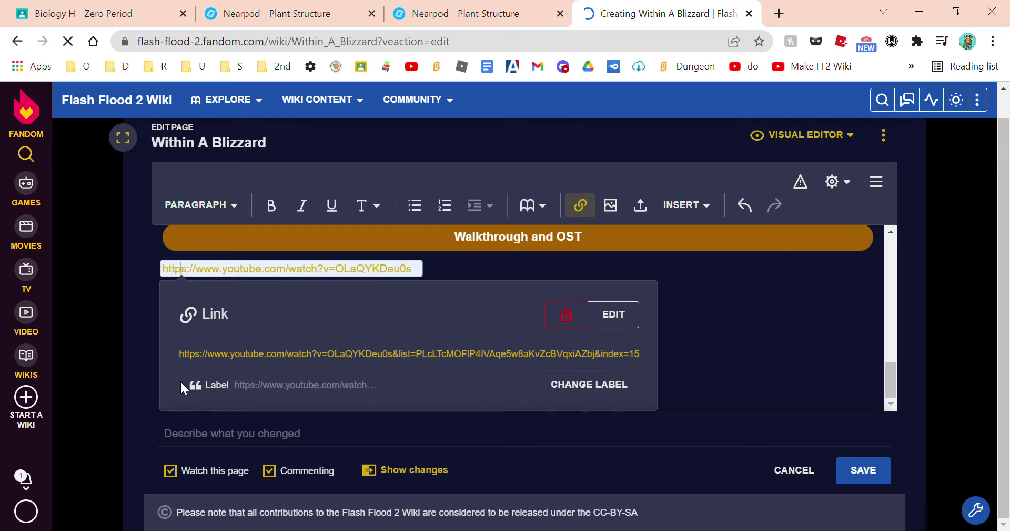
left_click_drag(174, 273, 164, 363)
left_click(442, 378)
key("BackSpace")
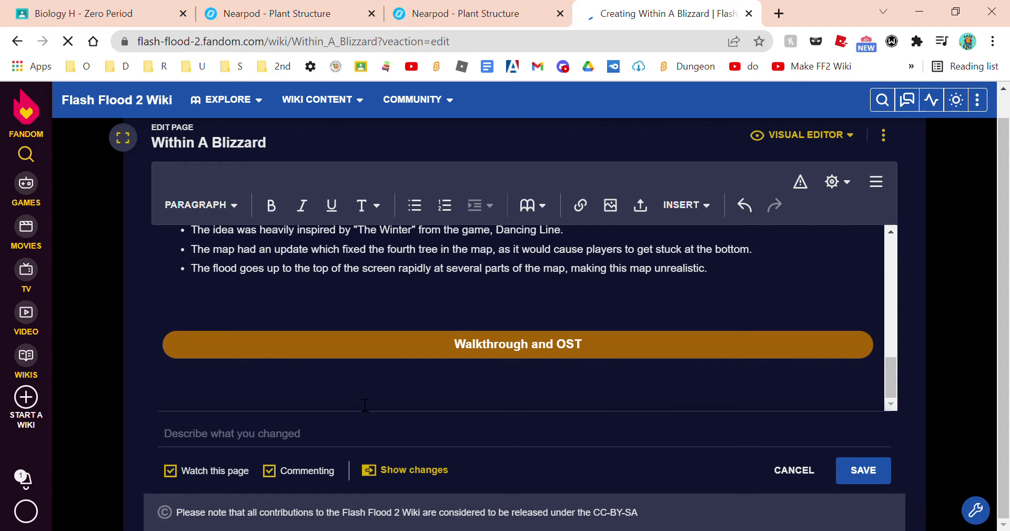
Open the Flash Flood 2 Wiki's Special:NewFiles page in a new browser tab
left_click(774, 15)
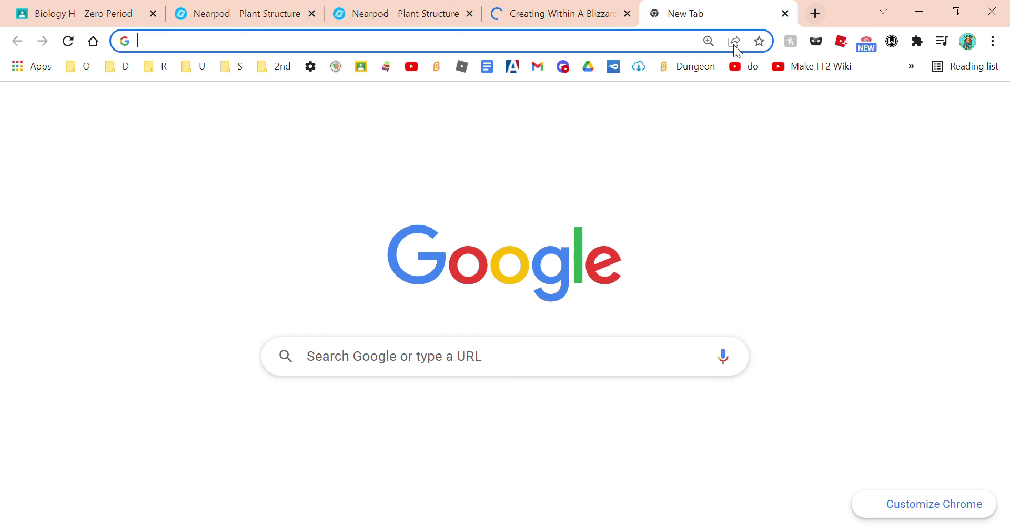
left_click(434, 44)
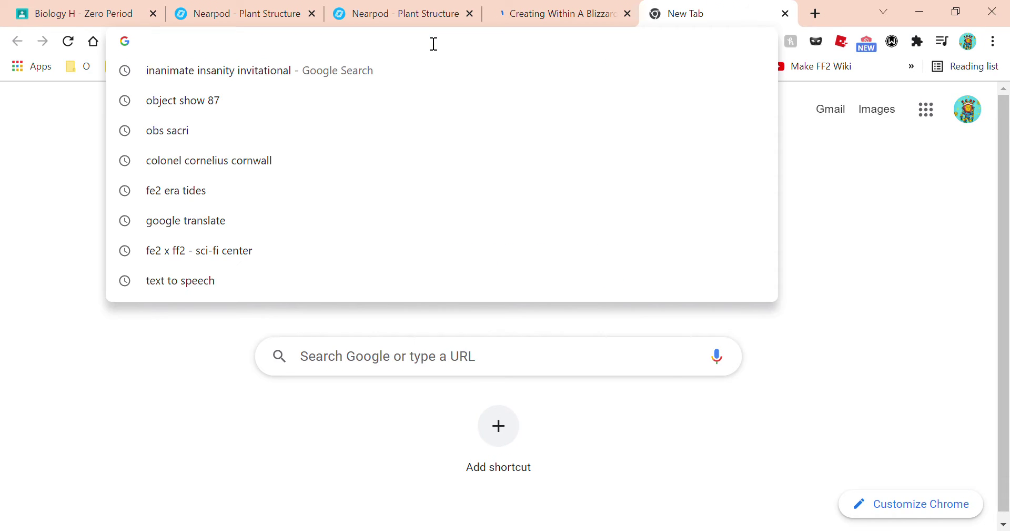
left_click(105, 110)
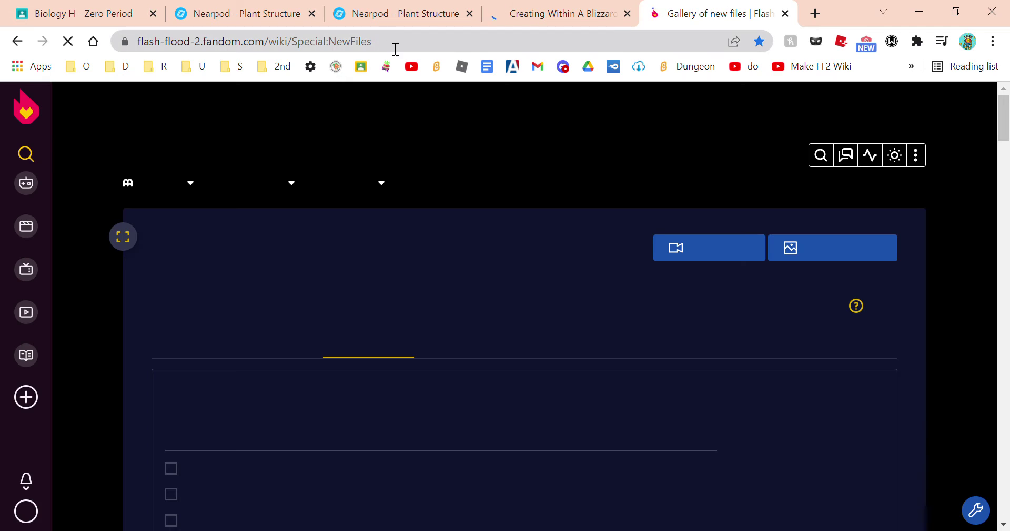
Examine the new files gallery's web address, its Special:NewFiles page name and the upload filter options
left_click_drag(394, 45, 103, 56)
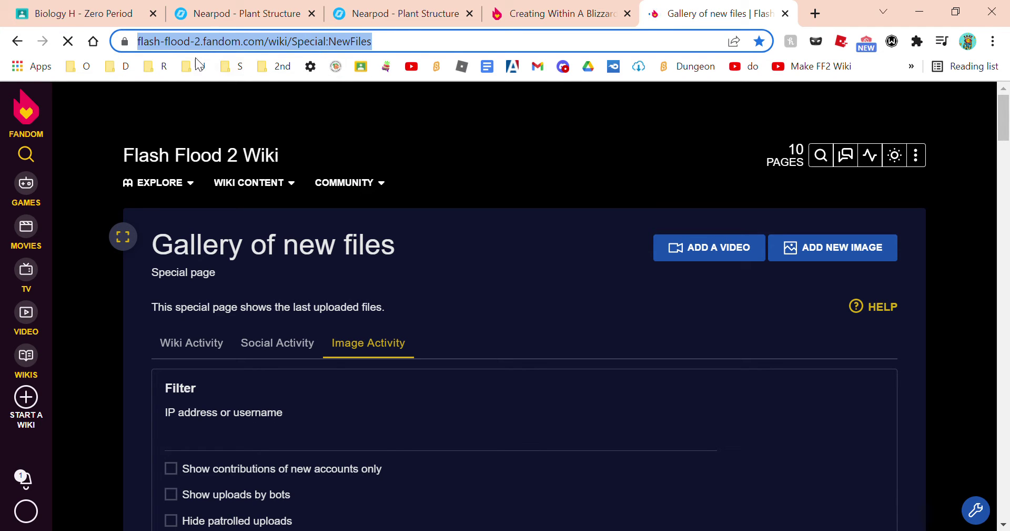
left_click(419, 259)
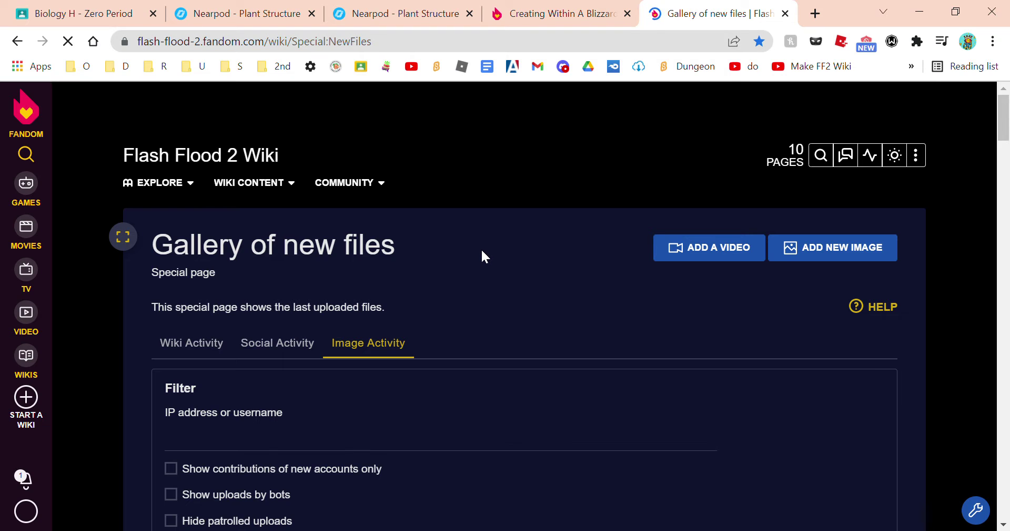
scroll(481, 248, "down", 3)
left_click(392, 50)
double_click(395, 52)
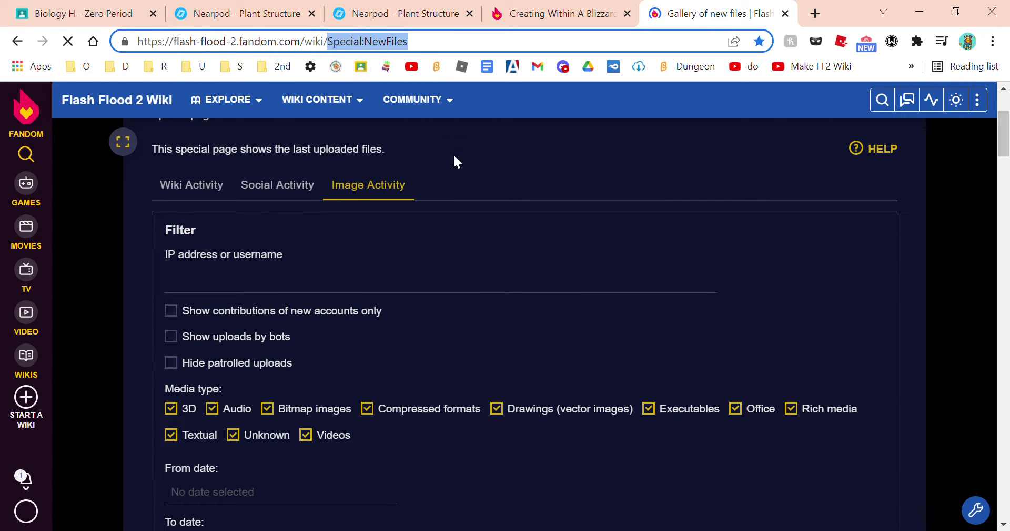
left_click(450, 203)
left_click(292, 286)
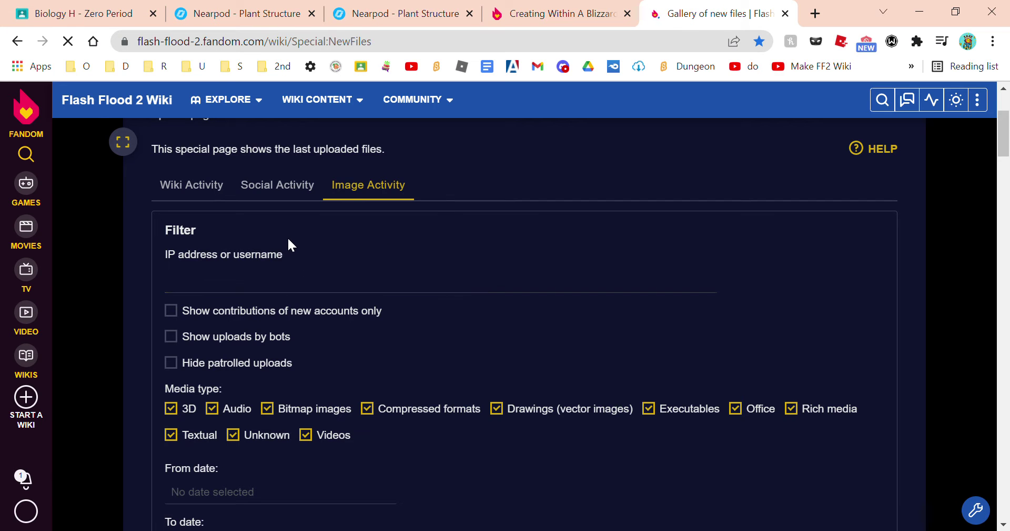
scroll(288, 235, "down", 5)
scroll(295, 261, "up", 4)
scroll(263, 180, "up", 2)
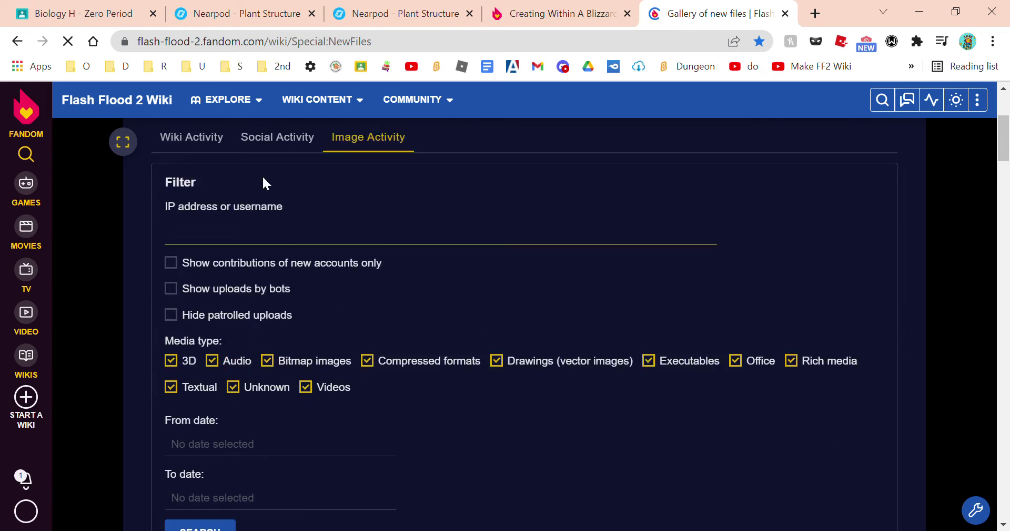
scroll(533, 236, "down", 3)
scroll(533, 242, "down", 4)
scroll(507, 252, "up", 9)
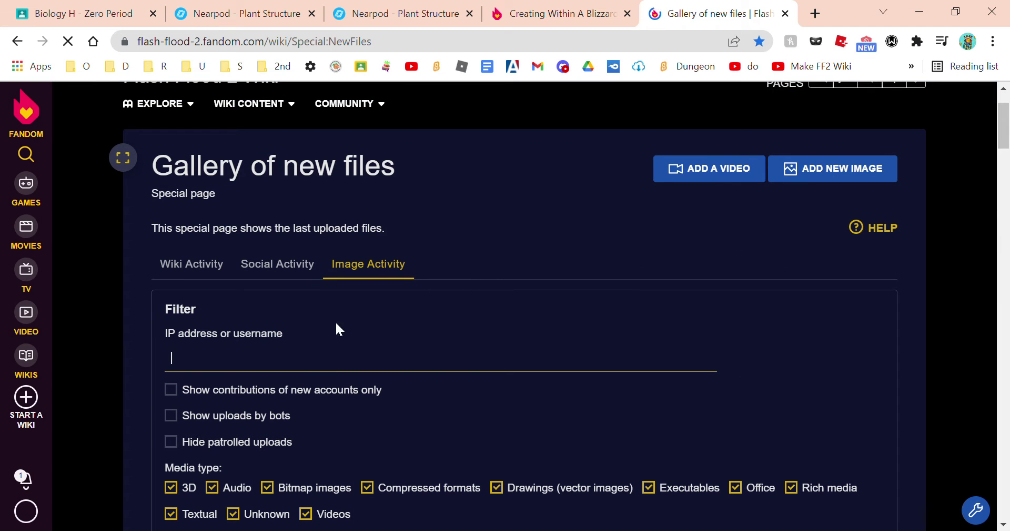
scroll(342, 311, "down", 1)
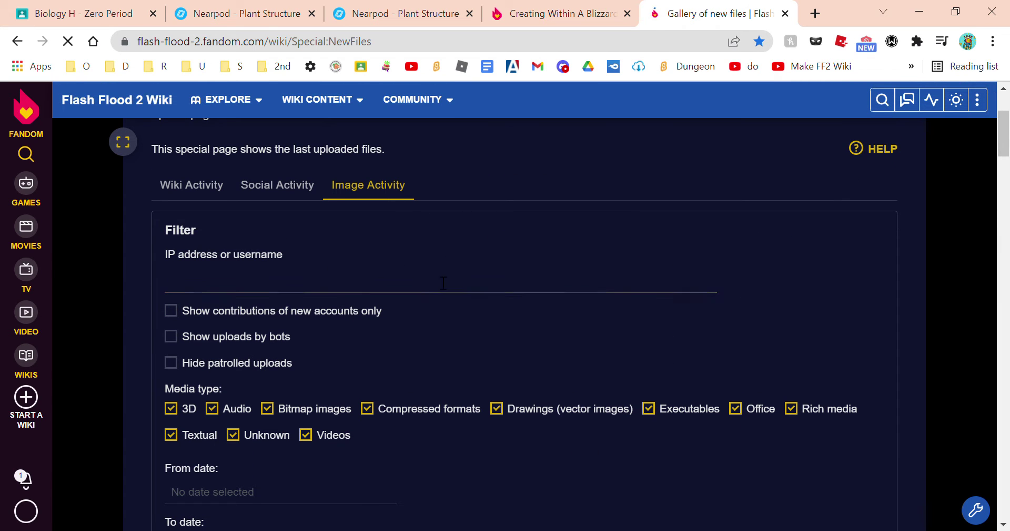
scroll(632, 331, "up", 1)
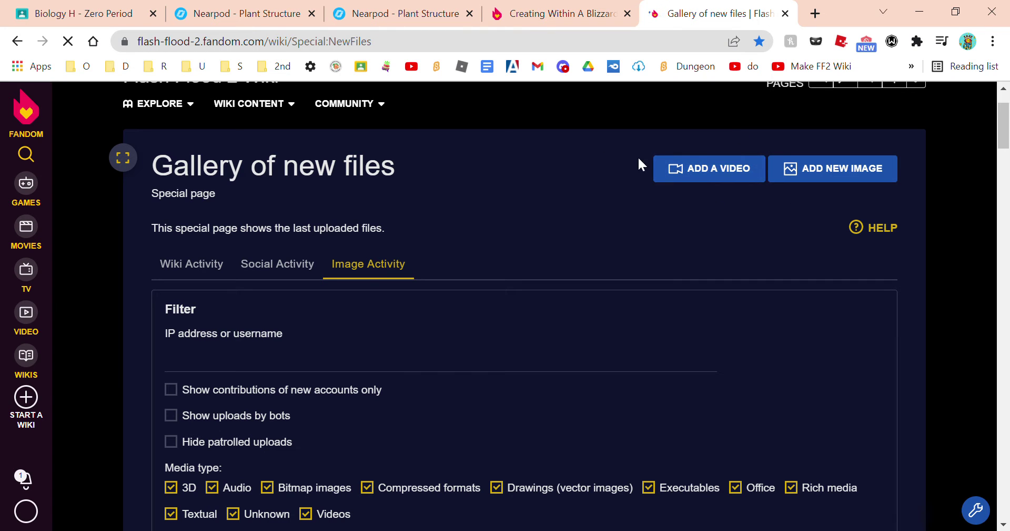
Add the map's YouTube video to the wiki's files by pasting its full URL
left_click(717, 172)
left_click(353, 298)
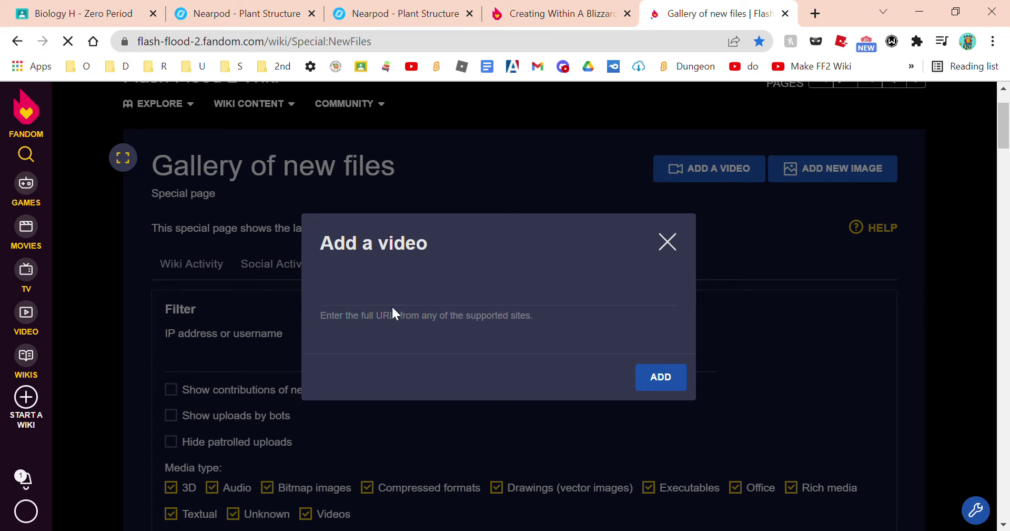
type("https://www.youtube.com/watch?v=OLaQYKDeu0s")
left_click(653, 380)
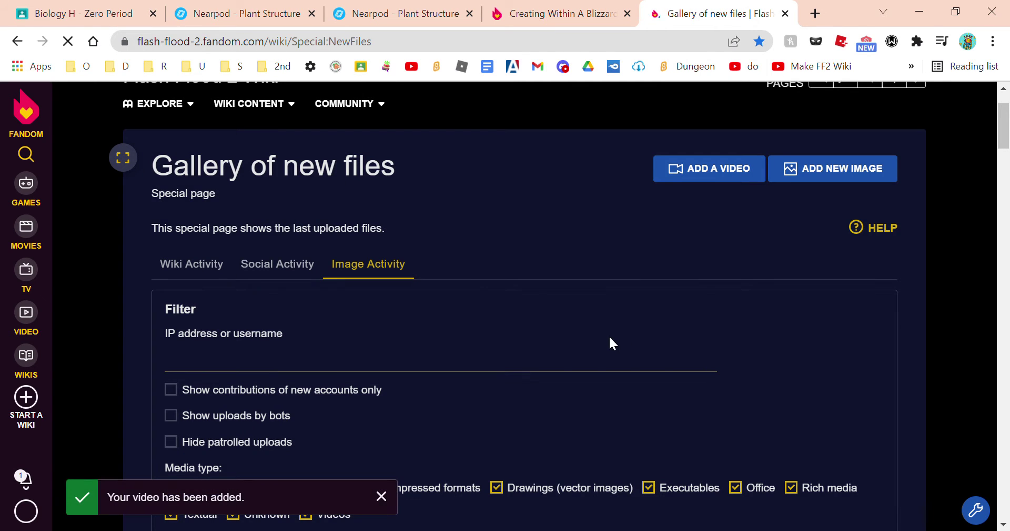
Open the file page of the newly added "Within A Blizzard -Insane-" video from the gallery
scroll(441, 353, "down", 6)
scroll(430, 362, "down", 3)
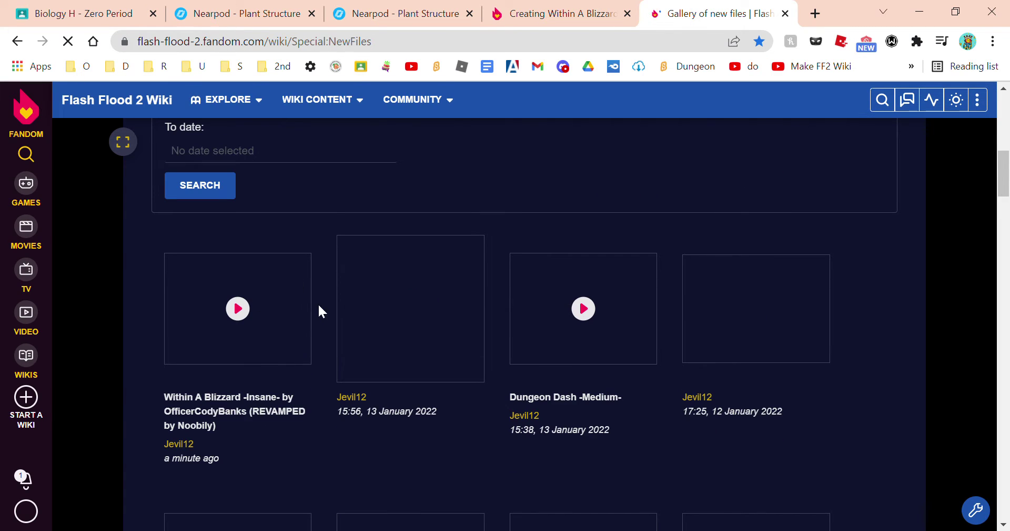
left_click(247, 324)
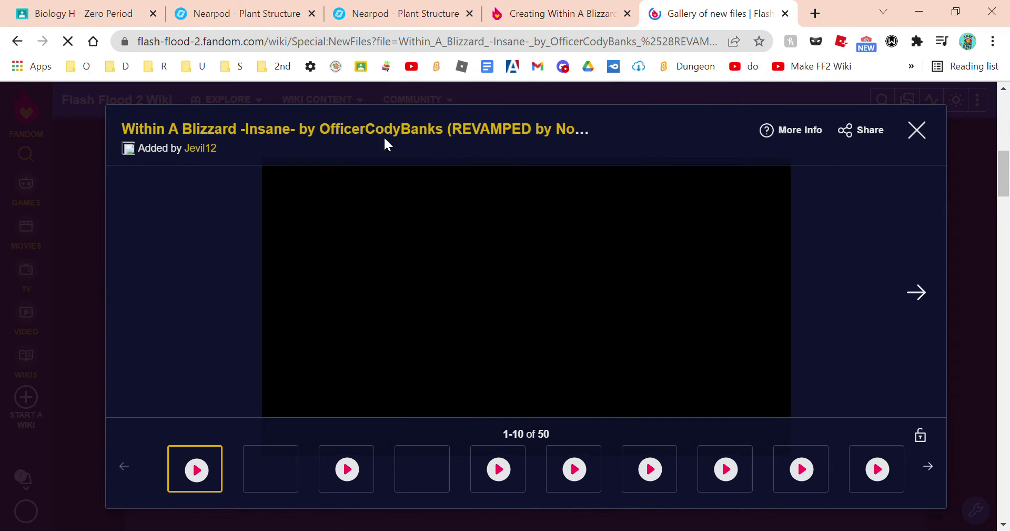
left_click(481, 138)
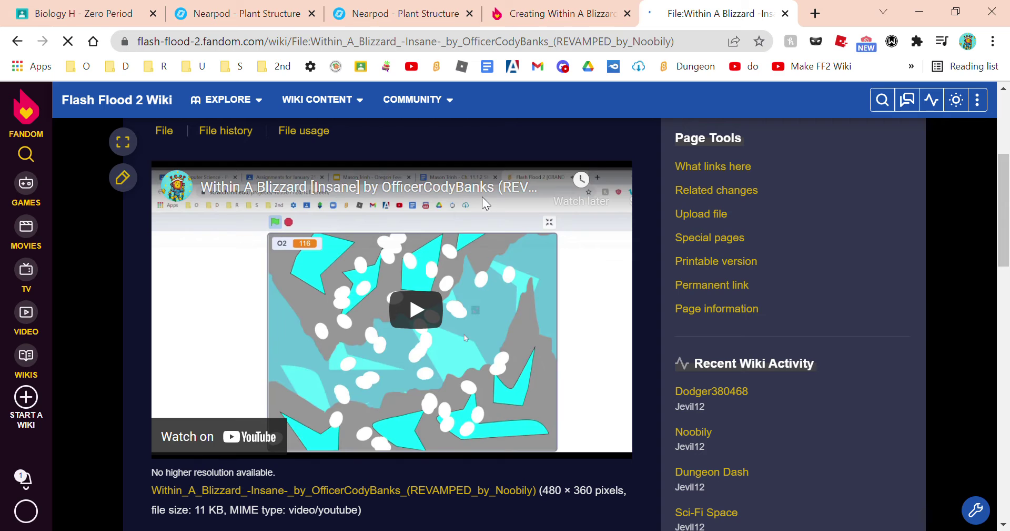
In the article draft, insert a gallery under "Walkthrough and OST" with the video found by searching "within a blizzard"
left_click(551, 21)
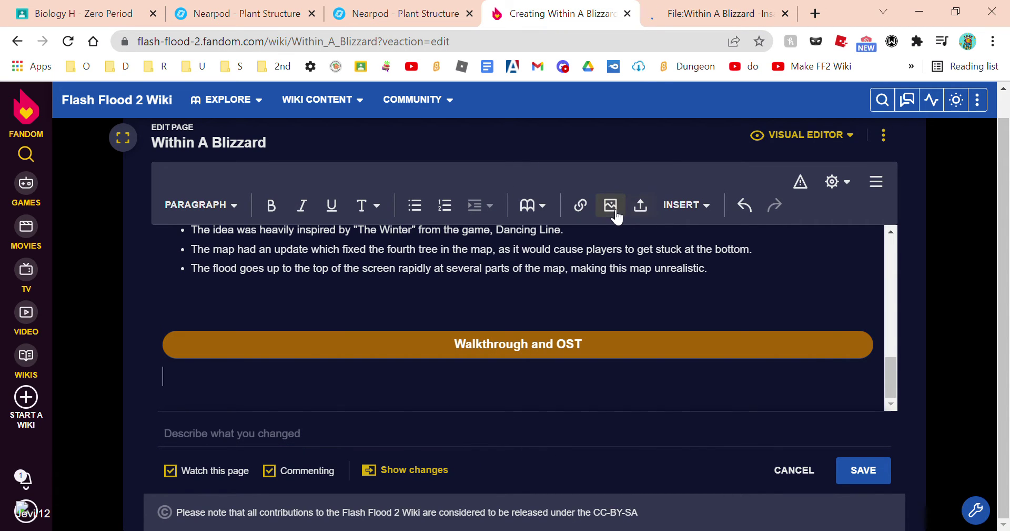
left_click(673, 207)
scroll(691, 271, "down", 2)
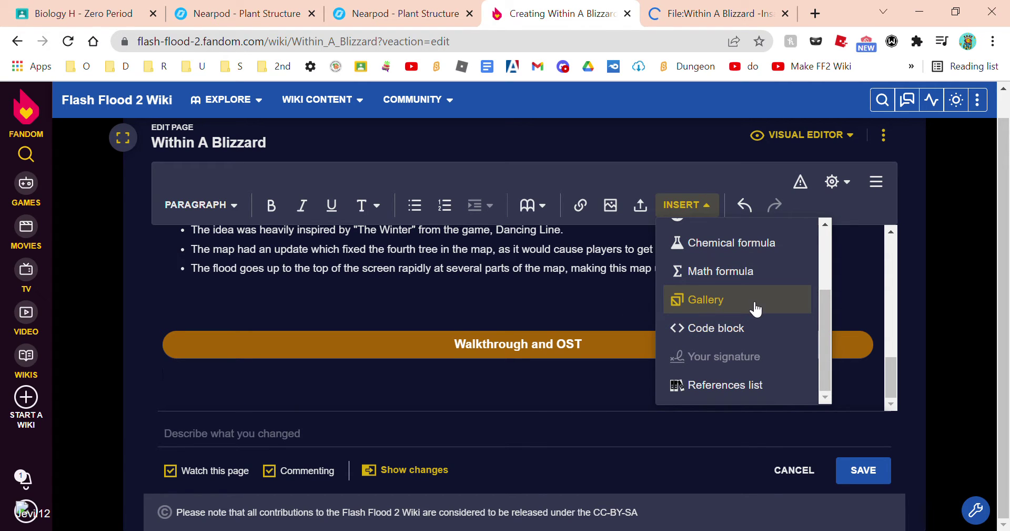
left_click(735, 301)
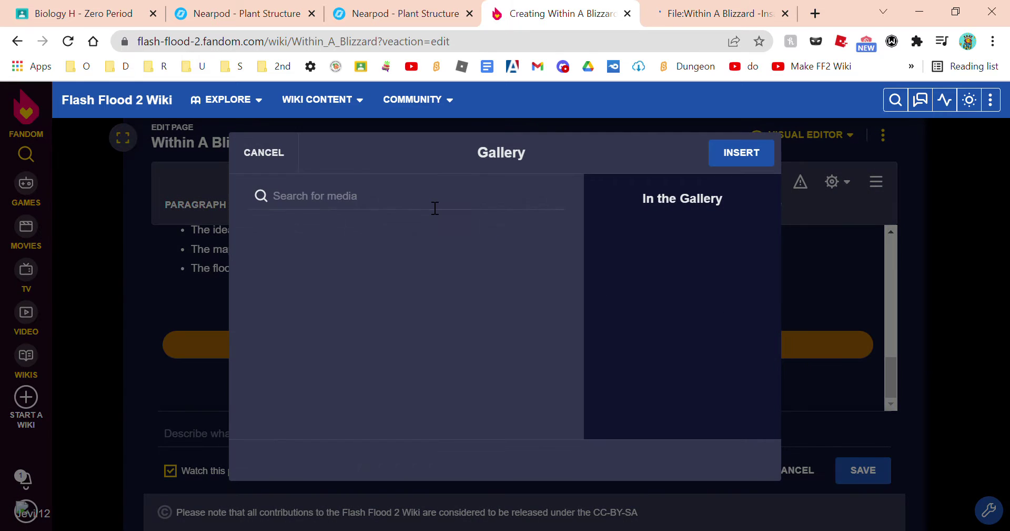
type("within a blizzard")
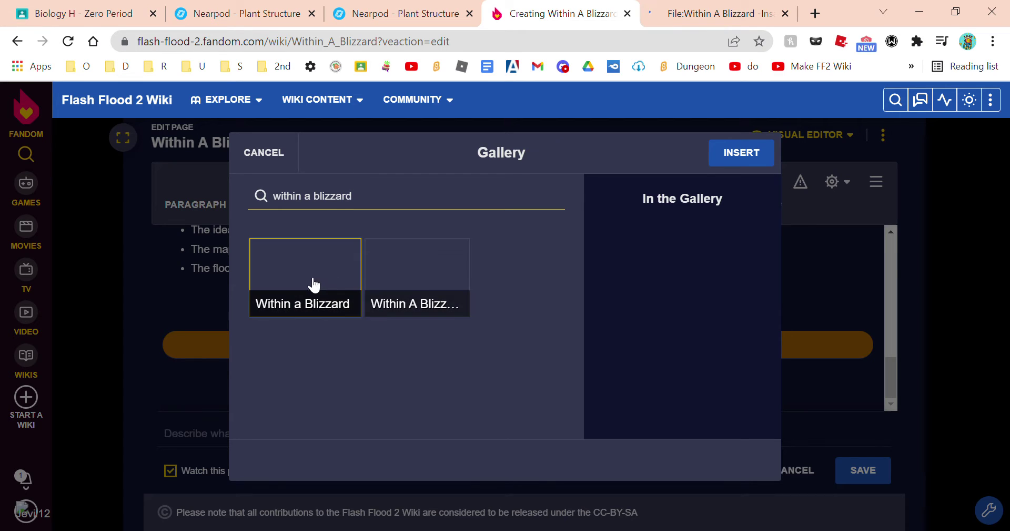
left_click(423, 288)
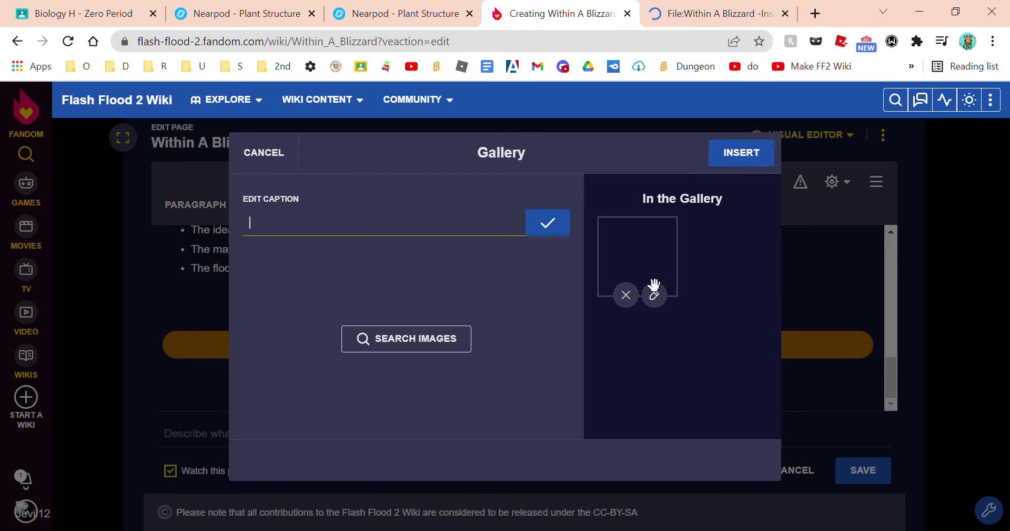
left_click(740, 166)
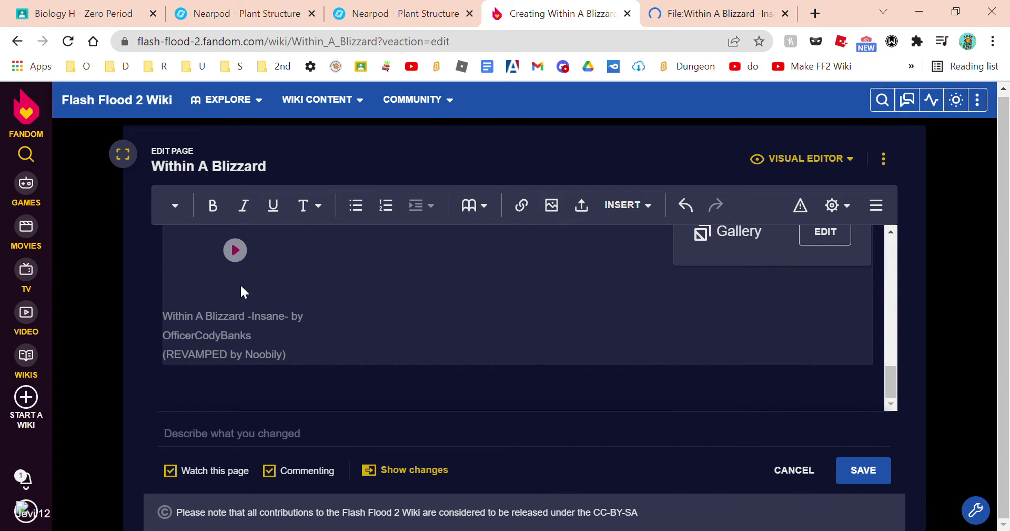
Return from the video's file page to the gallery of new files and look through the recent uploads
left_click(715, 13)
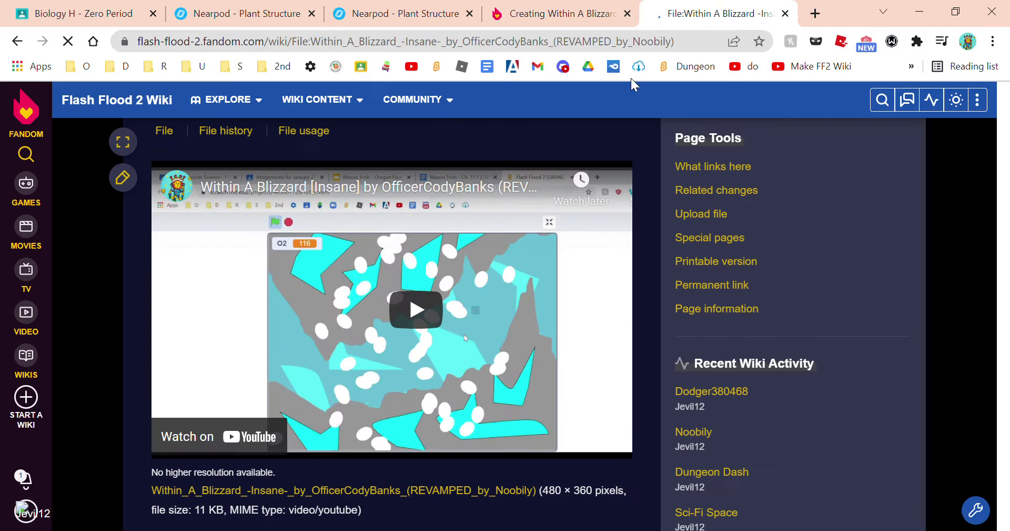
left_click(18, 42)
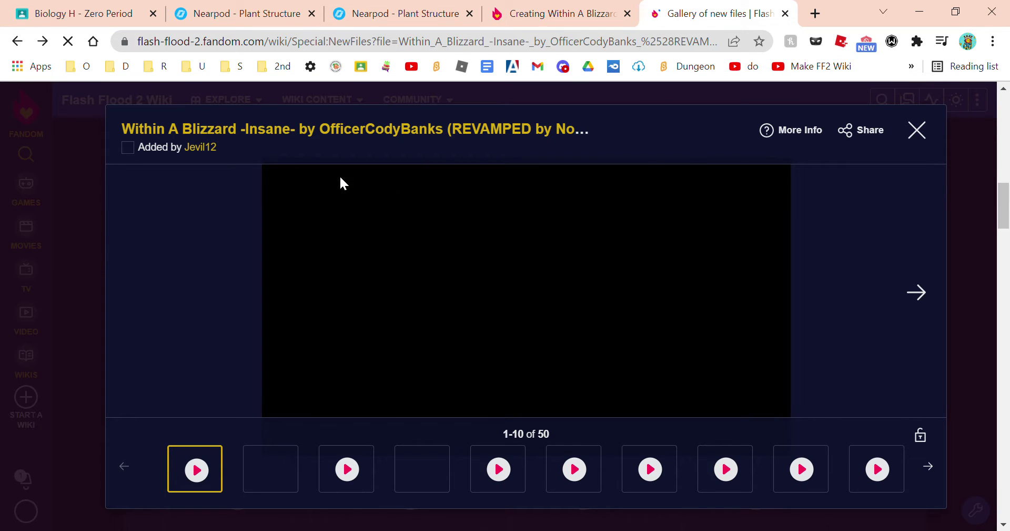
left_click(916, 131)
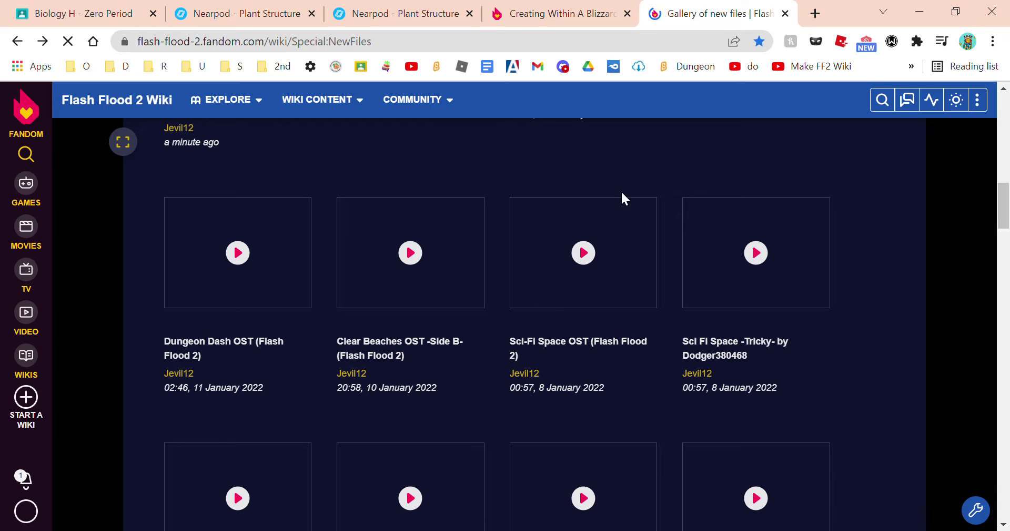
scroll(516, 211, "down", 12)
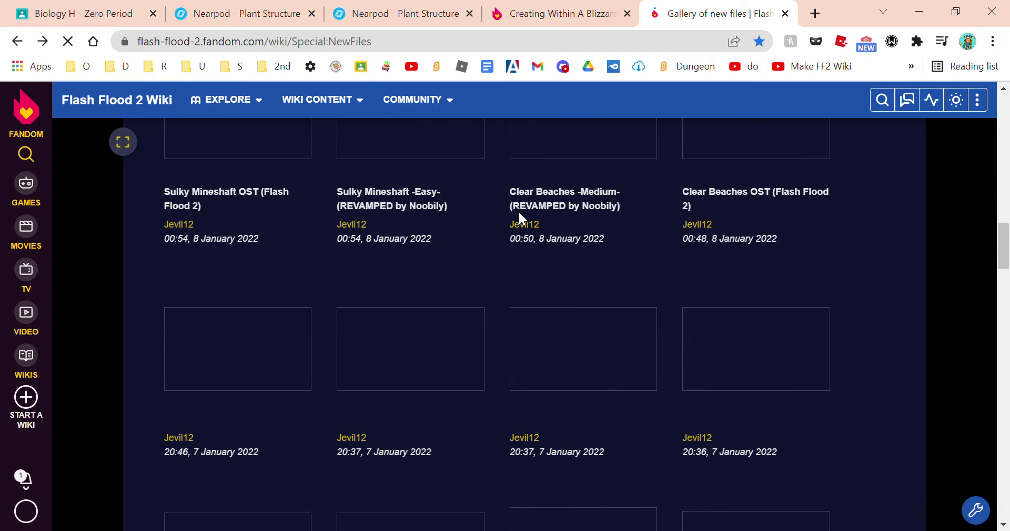
scroll(532, 227, "up", 12)
Open YouTube in a new browser tab
middle_click(414, 70)
left_click(738, 8)
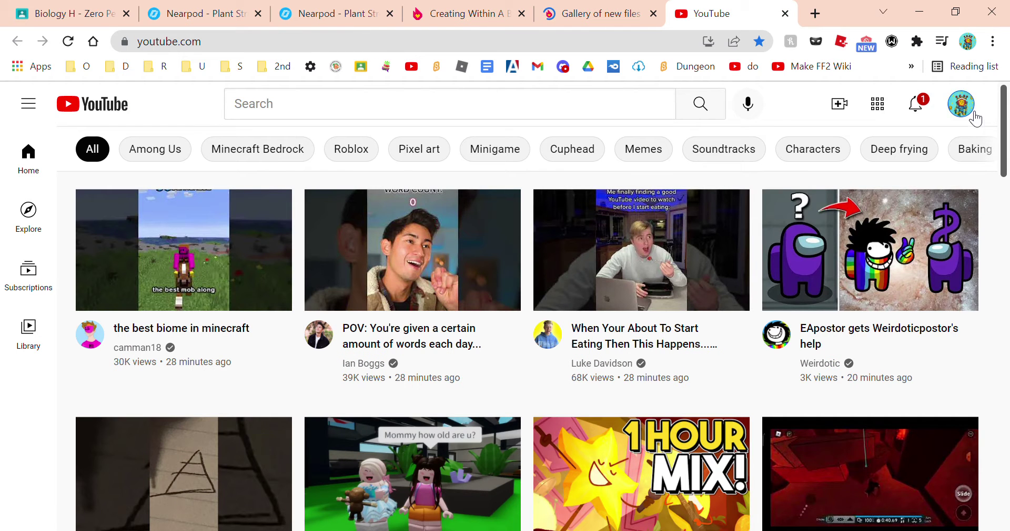
left_click(971, 110)
left_click(239, 109)
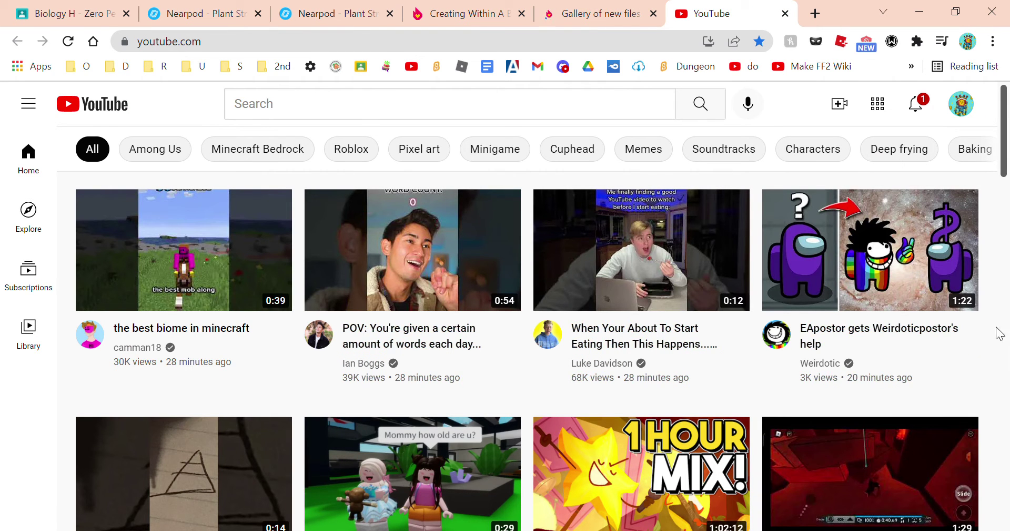
Save "EApostor gets Weirdoticpostor's help", "POV: You're given a certain amount of words each day..." and "the best biome in minecraft" to Watch later
left_click(972, 331)
left_click(895, 364)
left_click(515, 330)
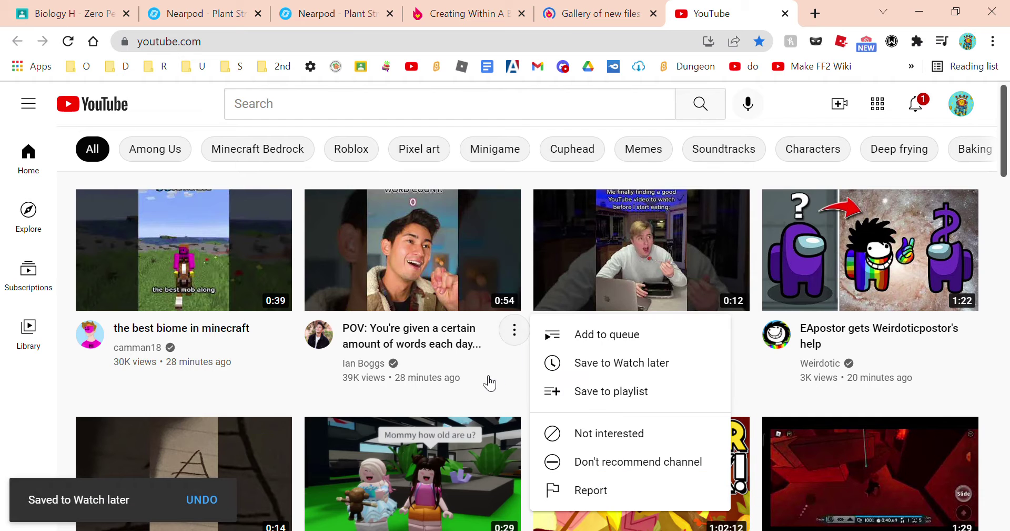
left_click(548, 362)
left_click(286, 330)
left_click(337, 362)
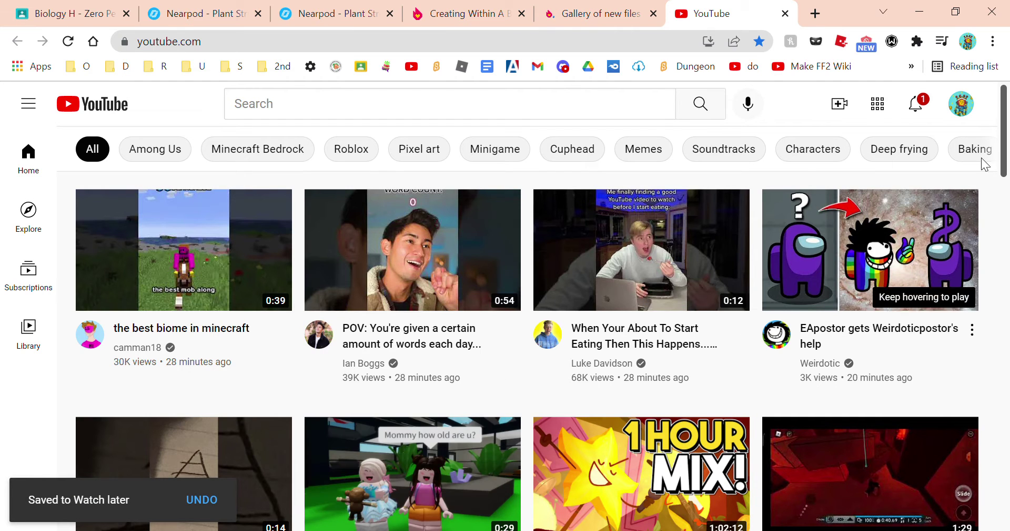
Open the playlists of the signed-in account's own YouTube channel
left_click(961, 103)
left_click(796, 185)
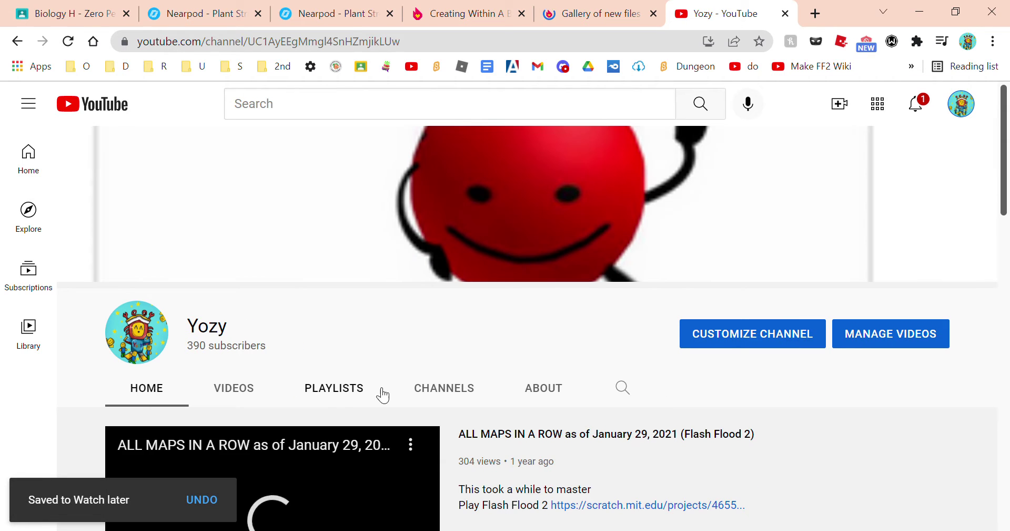
left_click(355, 398)
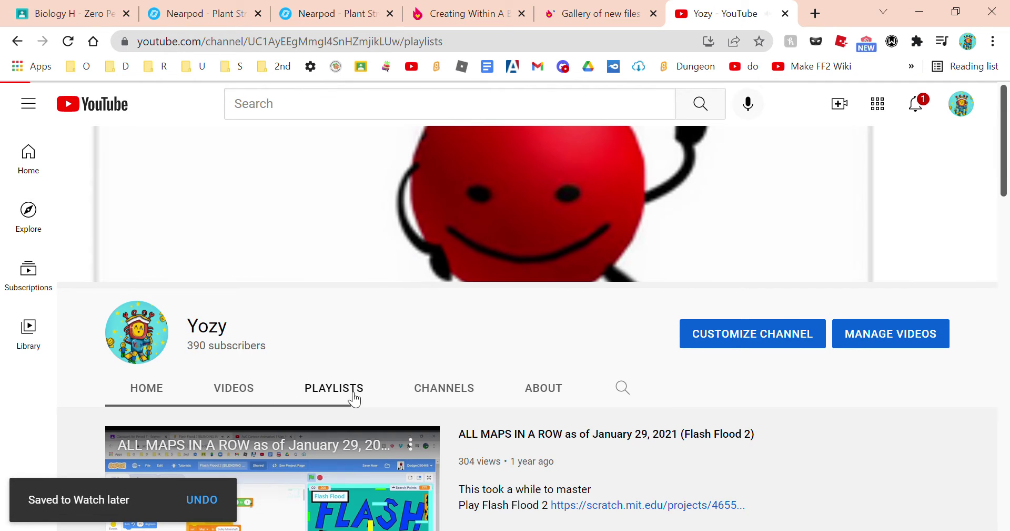
Find the Flash Flood OST playlist among the created playlists and open its "Within A Blizzard OST (Flash Flood 2)" video
scroll(461, 336, "down", 6)
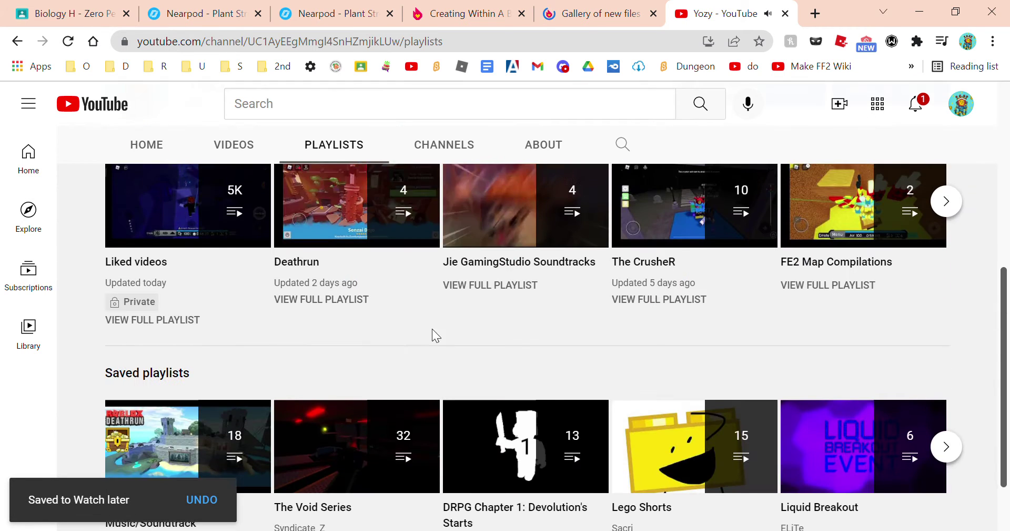
scroll(432, 335, "up", 1)
left_click(947, 248)
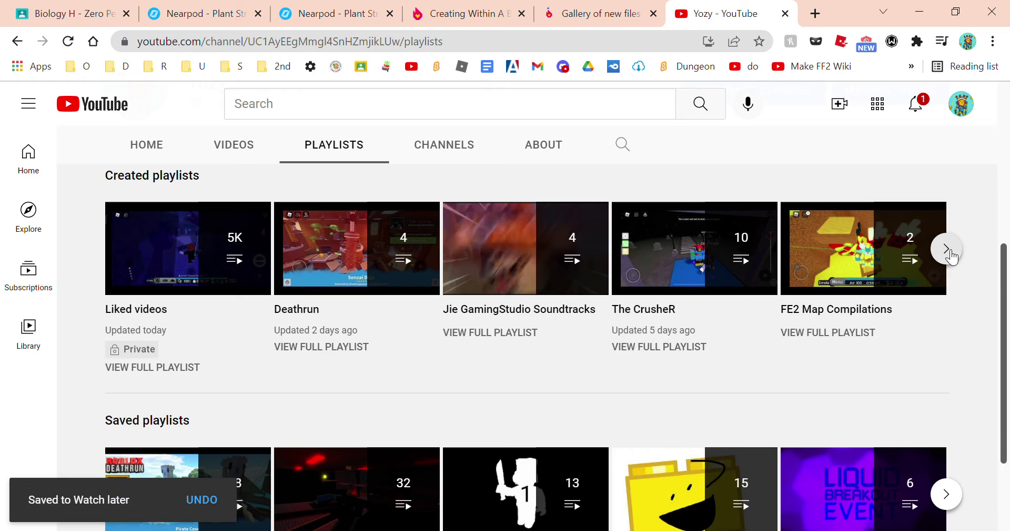
left_click(953, 252)
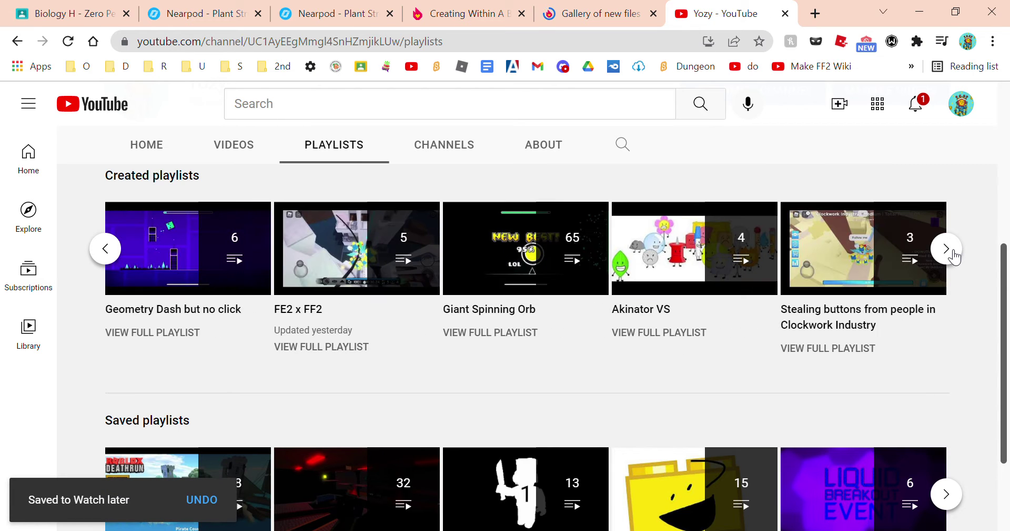
left_click(953, 253)
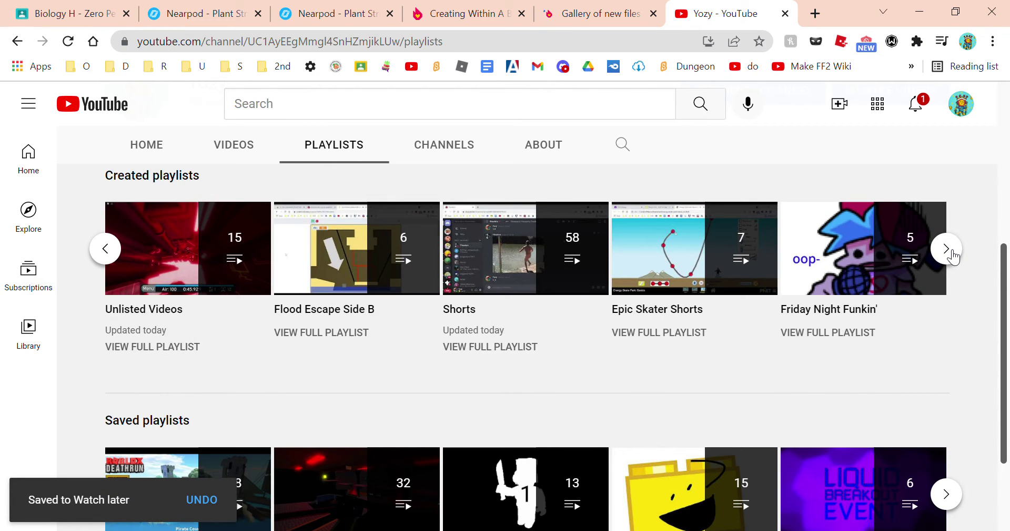
left_click(952, 255)
left_click(546, 284)
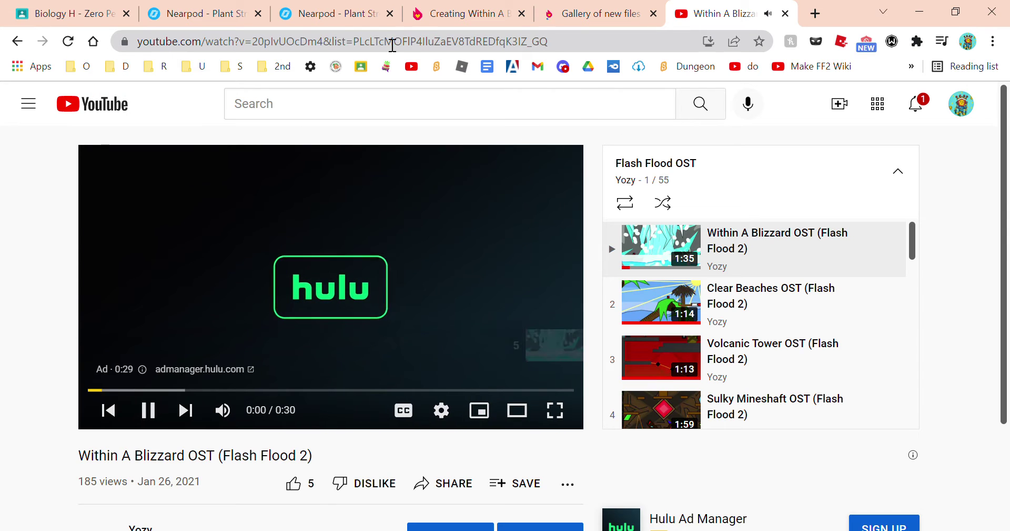
Copy the OST video's URL without the playlist parameter, check the YouTube notifications and close the YouTube tab
left_click(609, 43)
left_click(609, 43)
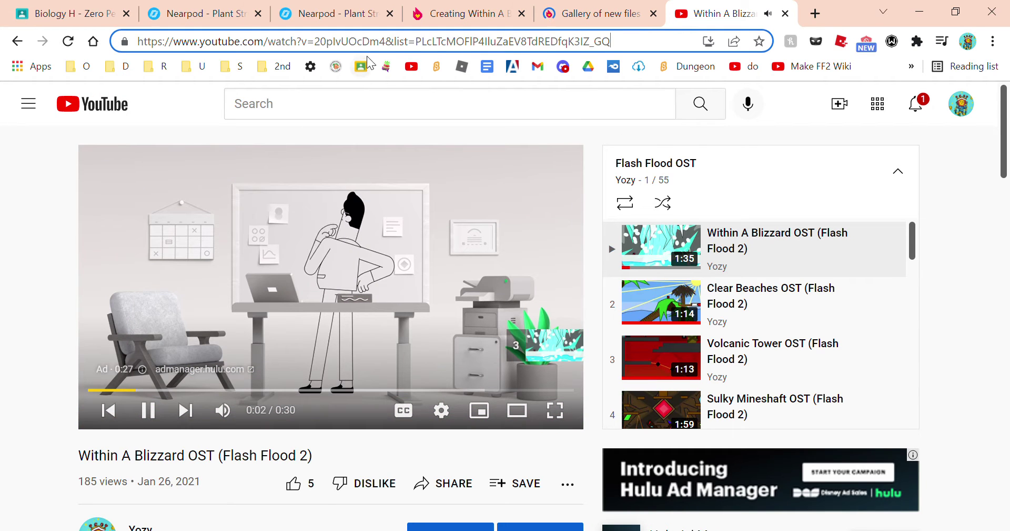
left_click_drag(386, 42, 140, 55)
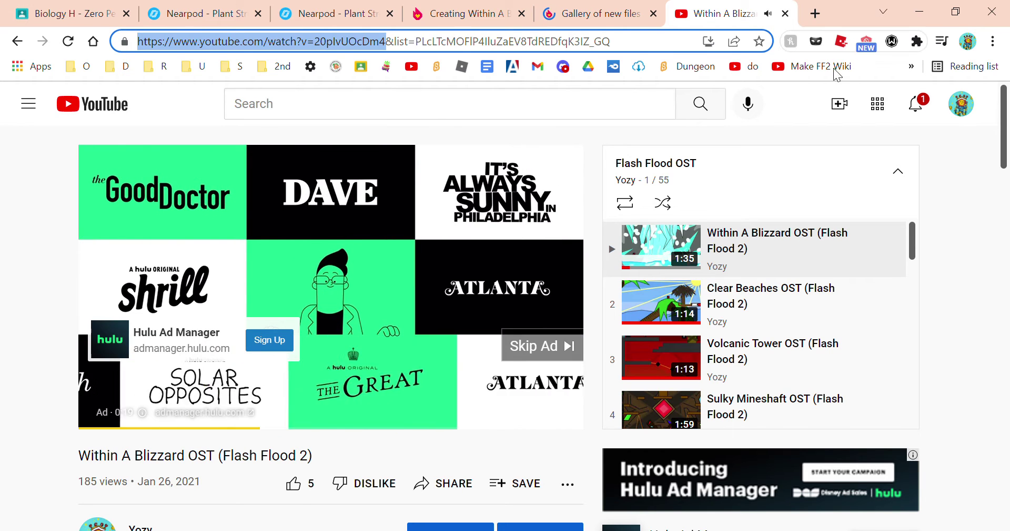
left_click(918, 104)
left_click(955, 204)
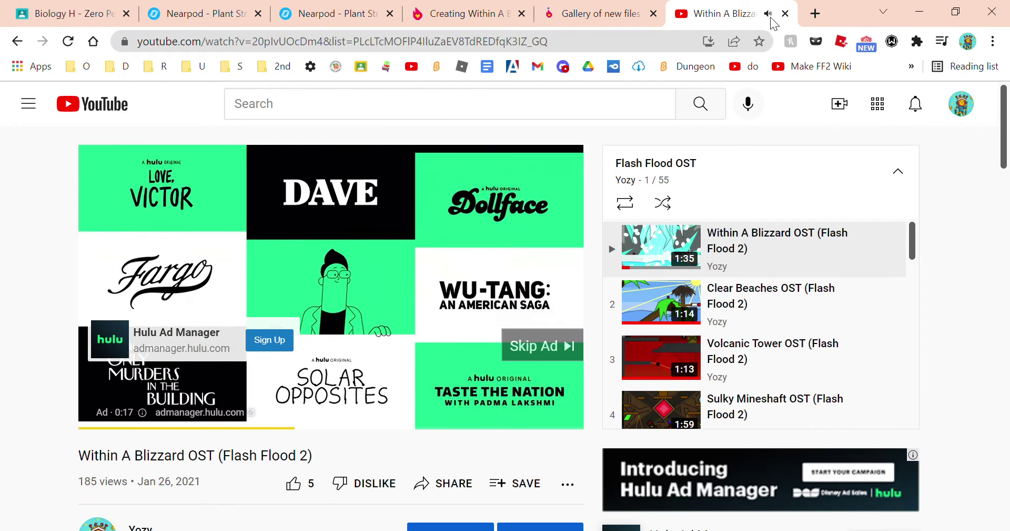
left_click(786, 14)
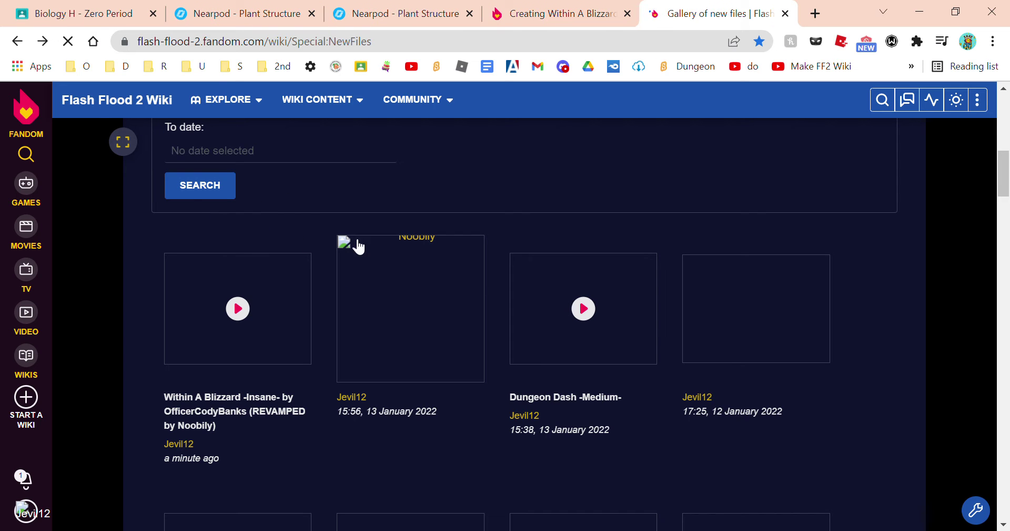
Add the Within A Blizzard OST video to the wiki's files using the copied YouTube URL
scroll(332, 236, "up", 8)
scroll(449, 301, "up", 1)
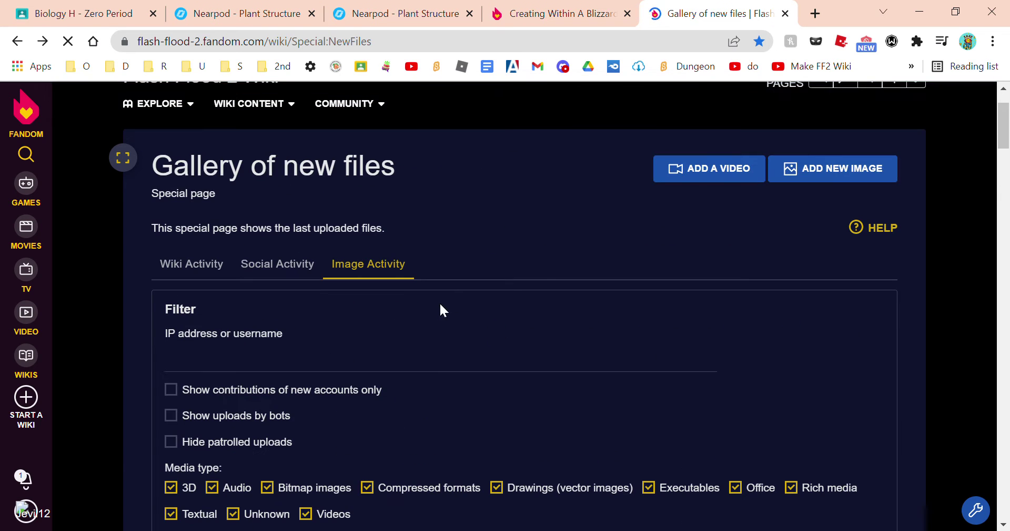
left_click(692, 177)
type("https://www.youtube.com/watch?v=20pIvUOcDm4")
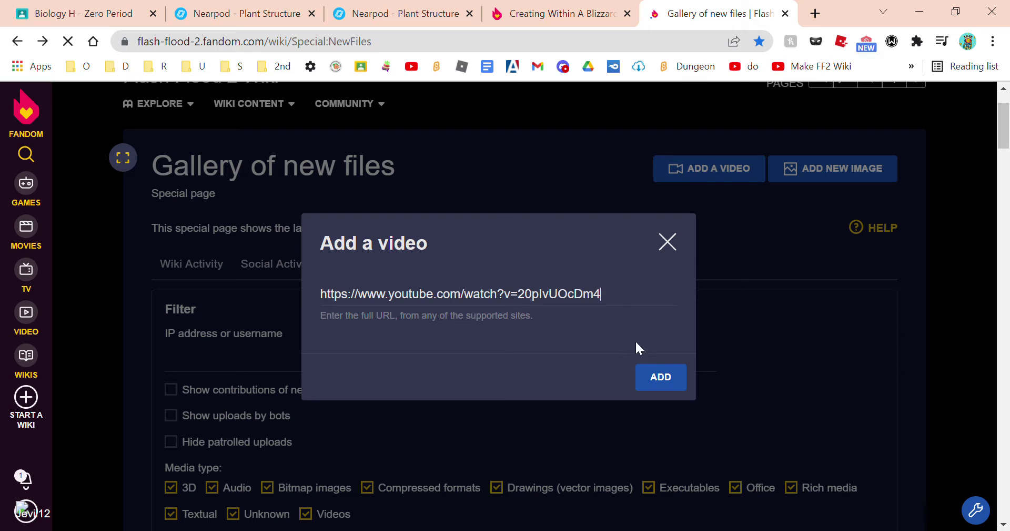
key("Return")
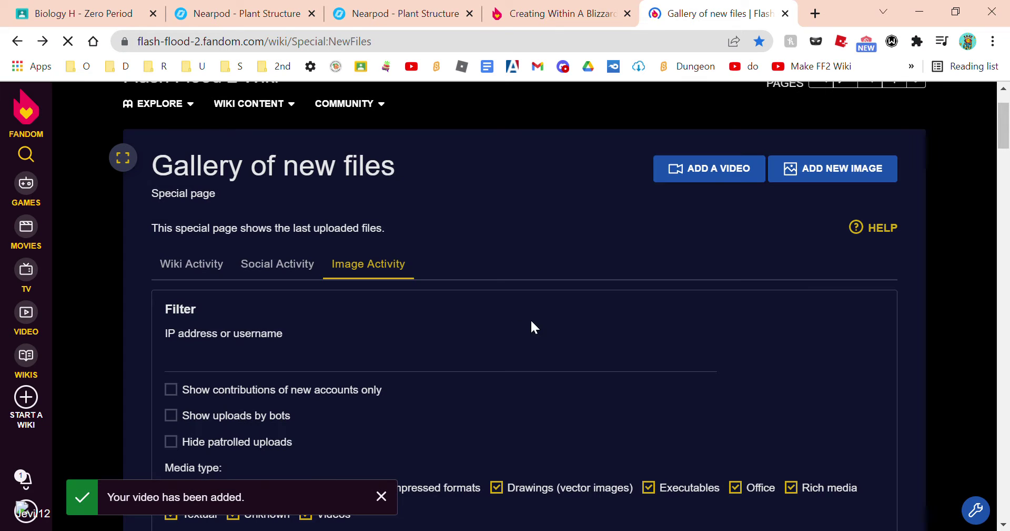
Open the newly added "Within A Blizzard OST (Flash Flood 2)" video from the gallery of new files
scroll(407, 297, "down", 6)
scroll(321, 308, "down", 2)
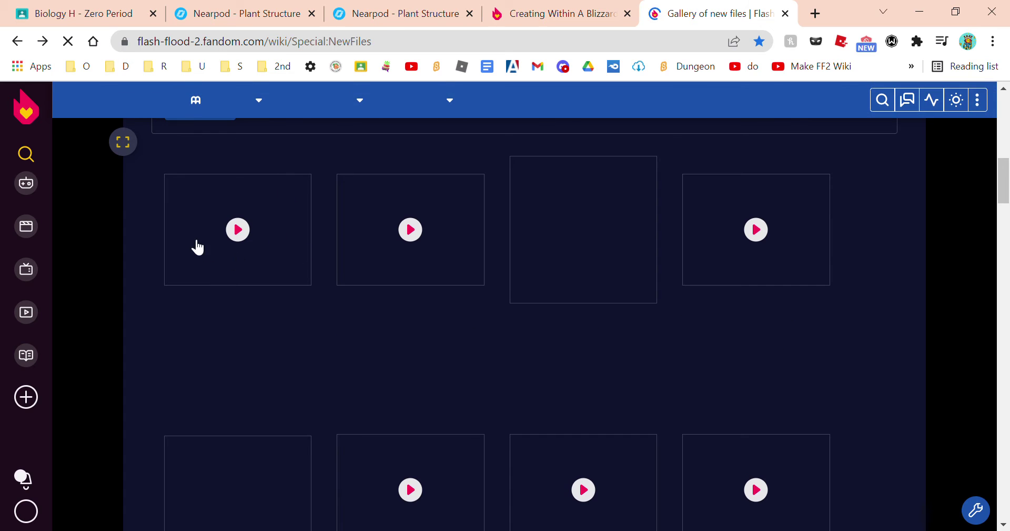
left_click(251, 230)
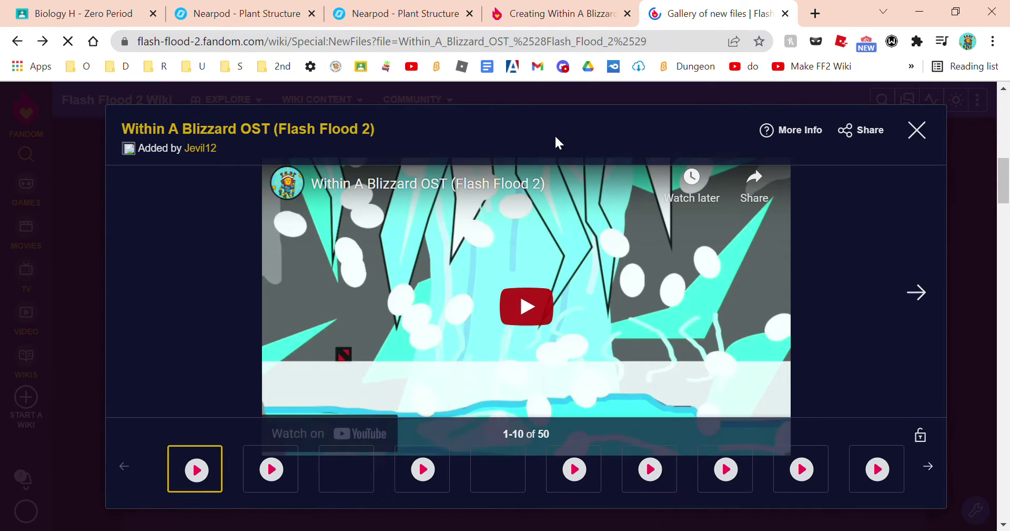
In the article draft, add the video found by searching "Within A Blizzard OST" to the "Walkthrough and OST" gallery
left_click(557, 13)
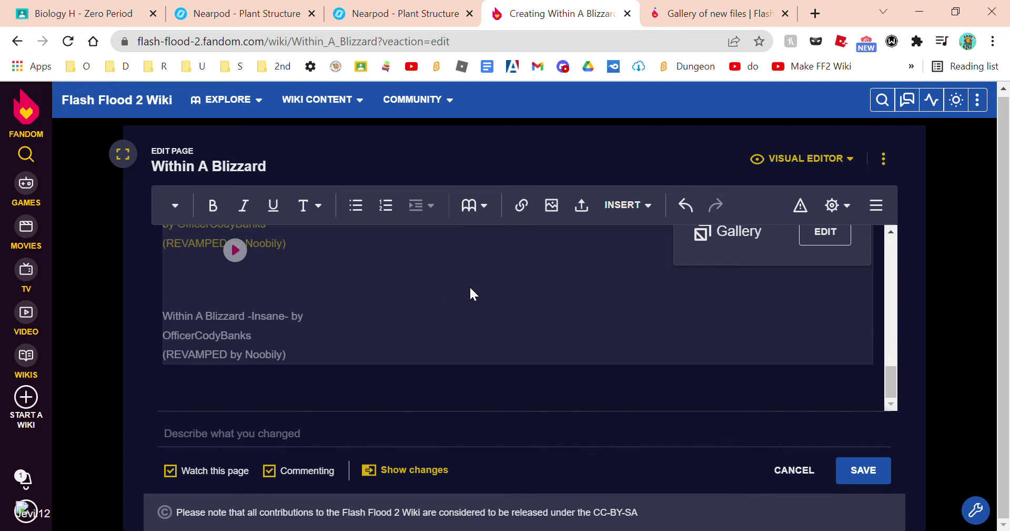
left_click(811, 239)
left_click(391, 210)
type("Within A Blizzard OST")
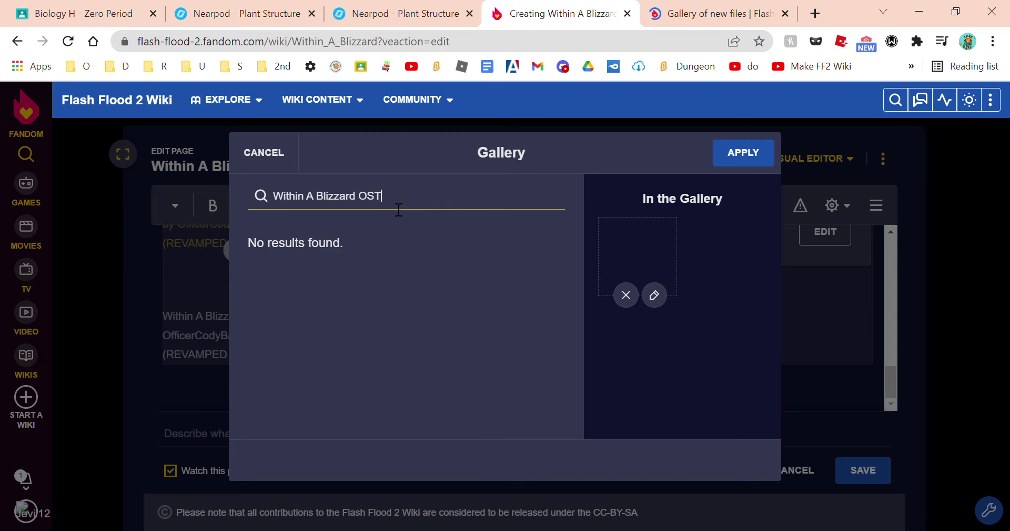
left_click(323, 275)
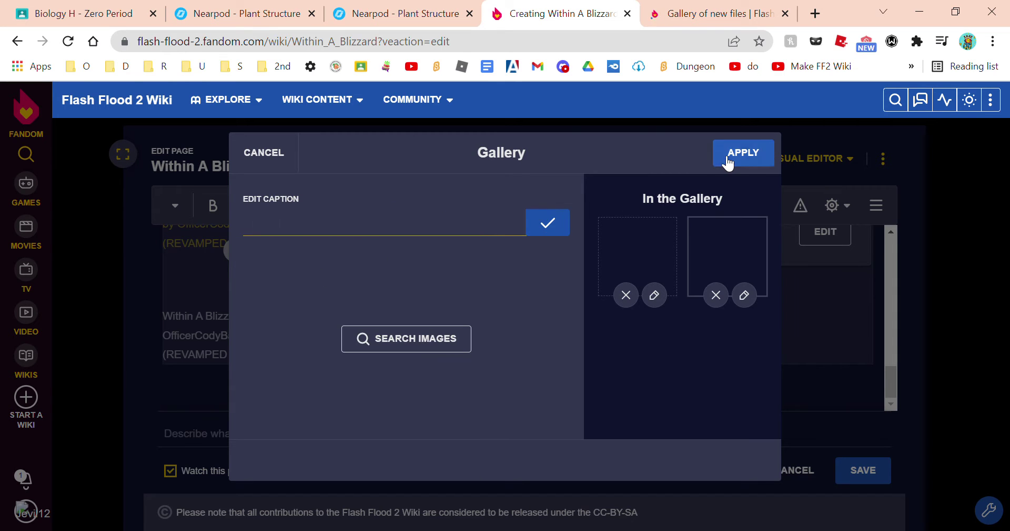
left_click(727, 165)
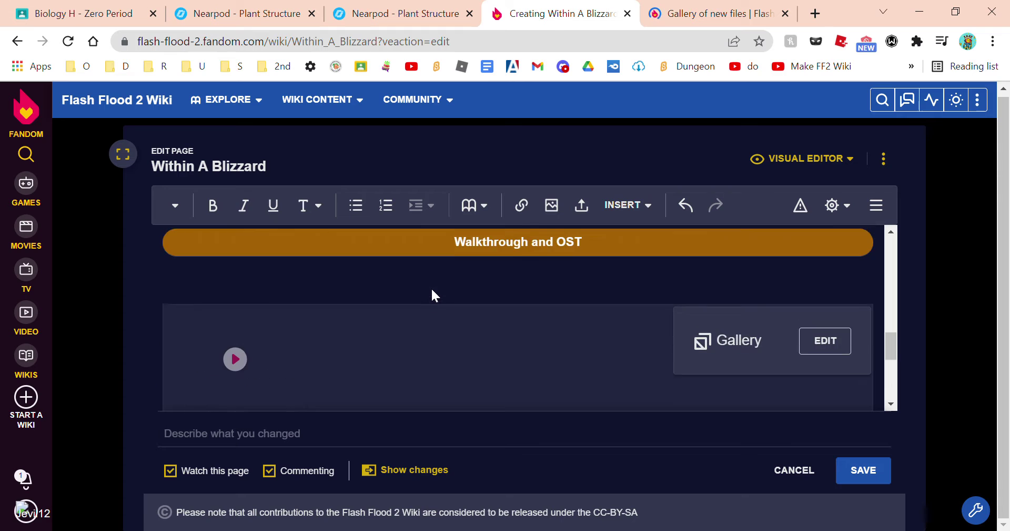
Check the two gallery videos in the draft and save the Within A Blizzard article
scroll(431, 286, "down", 5)
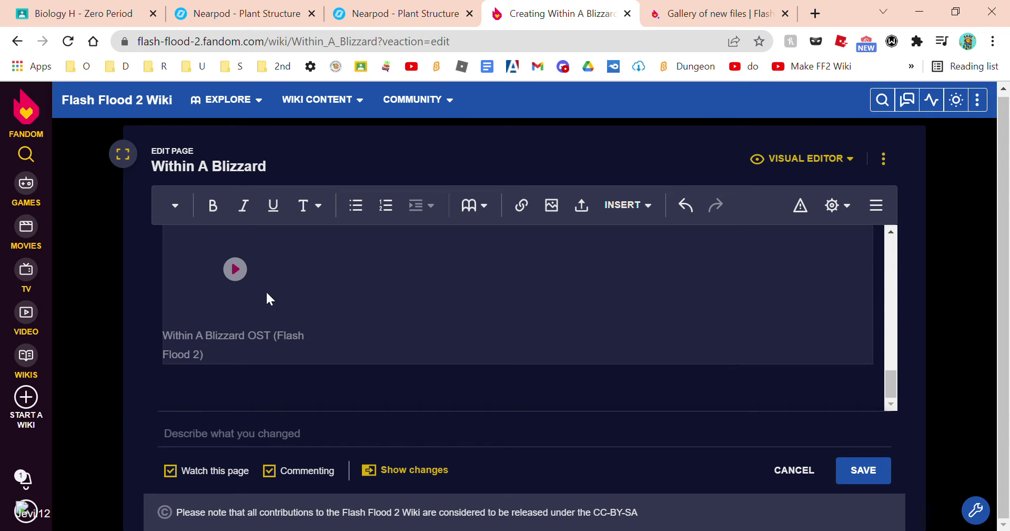
scroll(266, 293, "up", 2)
left_click(876, 473)
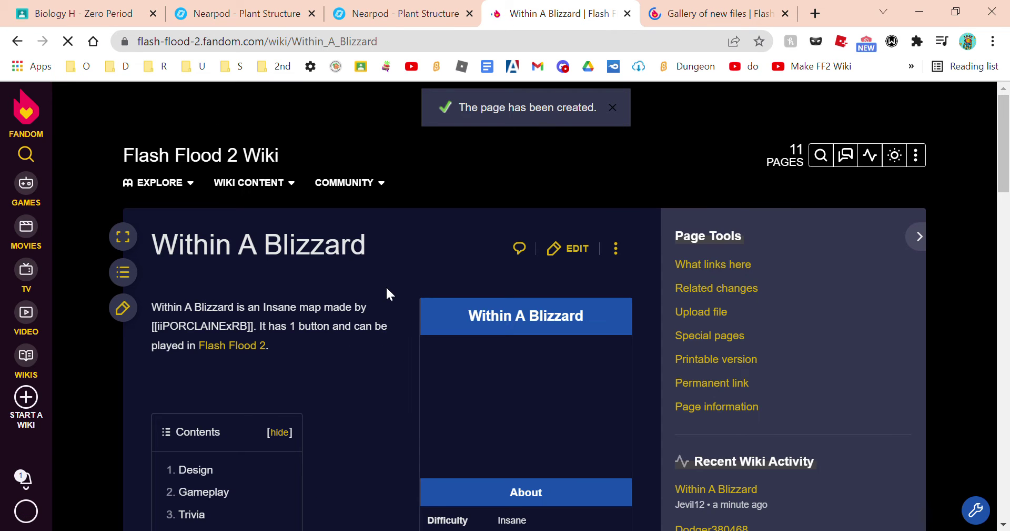
Look over the published Within A Blizzard article, and in edit mode delete the bracketed "[[iiPORCLAINExRB]]." text from the intro
scroll(369, 309, "down", 15)
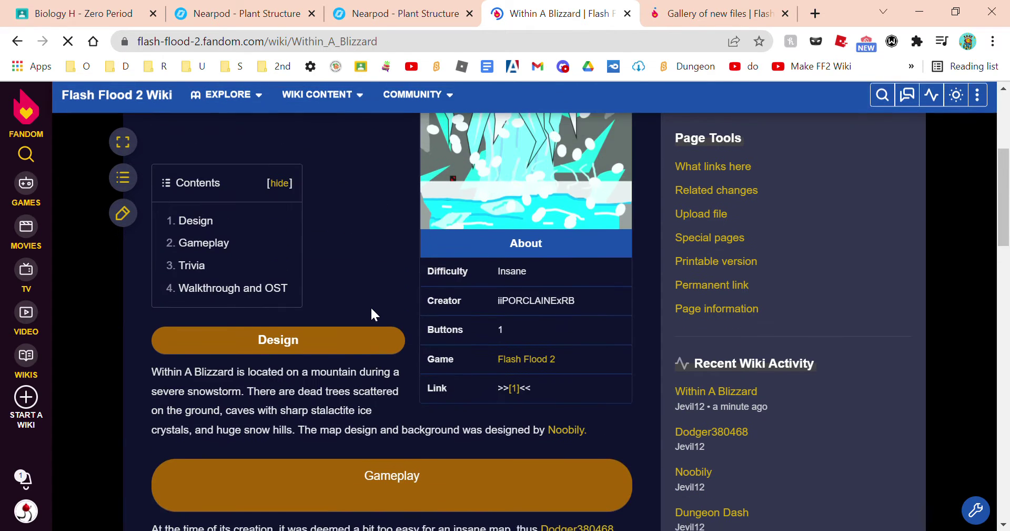
scroll(372, 311, "down", 7)
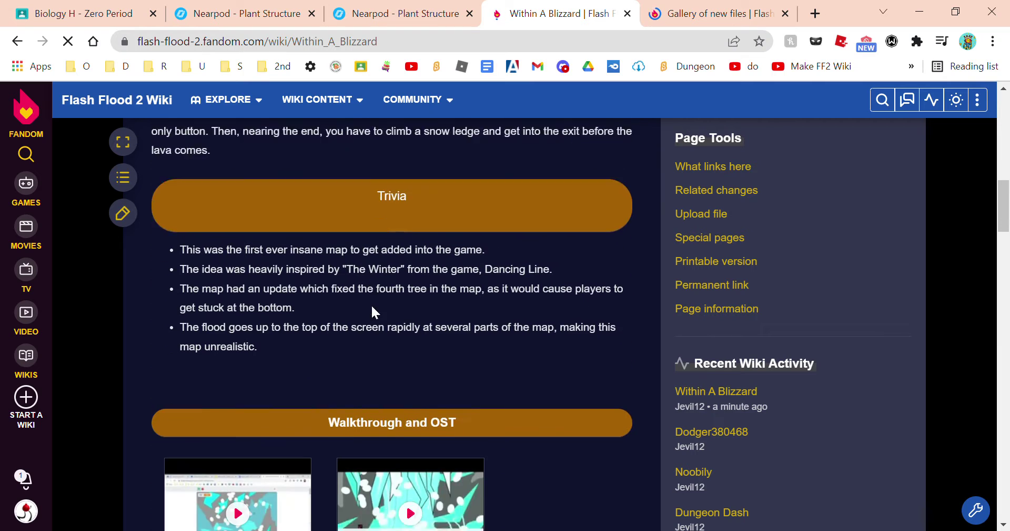
scroll(324, 333, "up", 3)
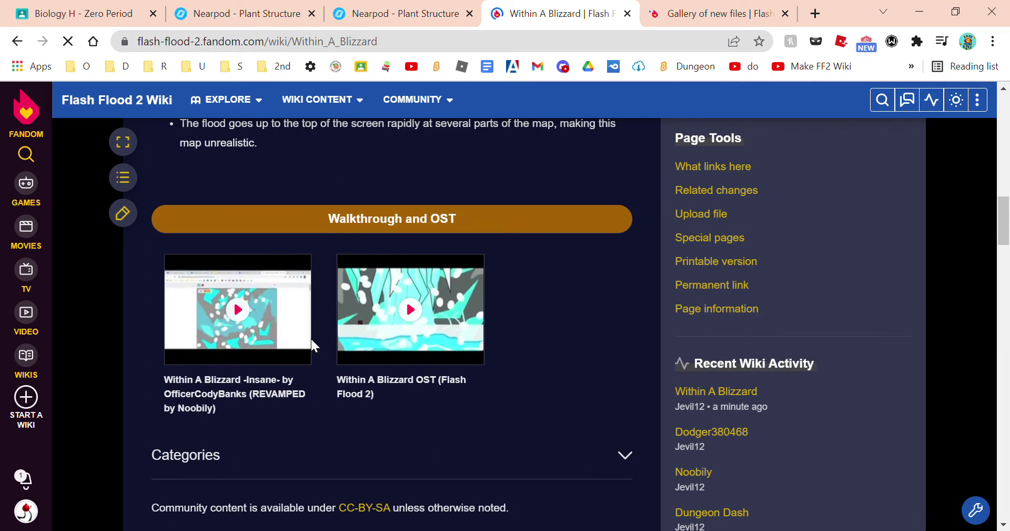
scroll(553, 315, "up", 13)
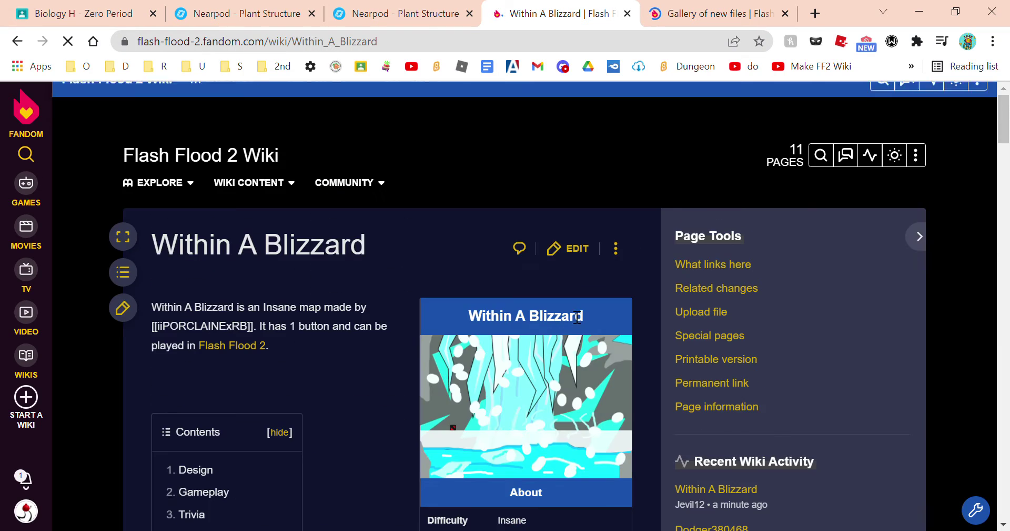
left_click(576, 250)
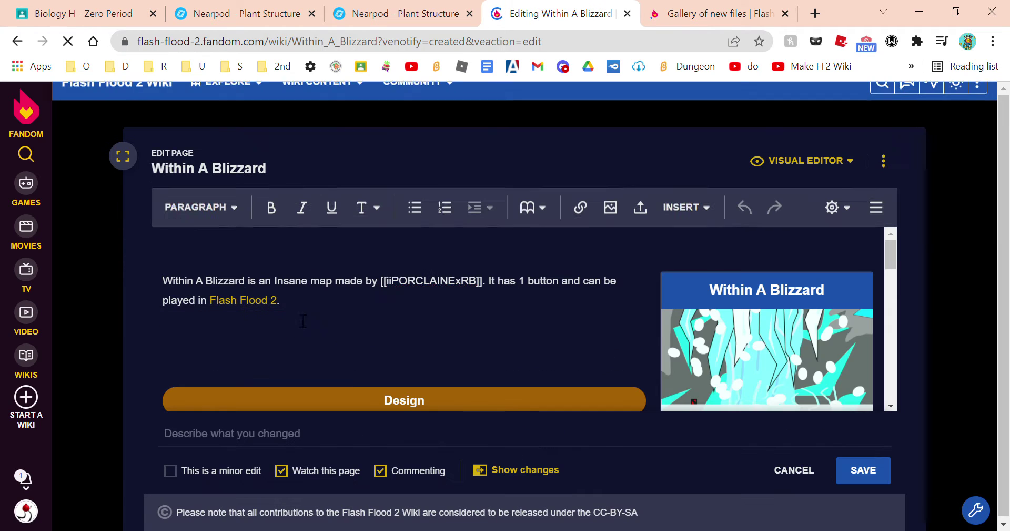
left_click_drag(486, 286, 394, 291)
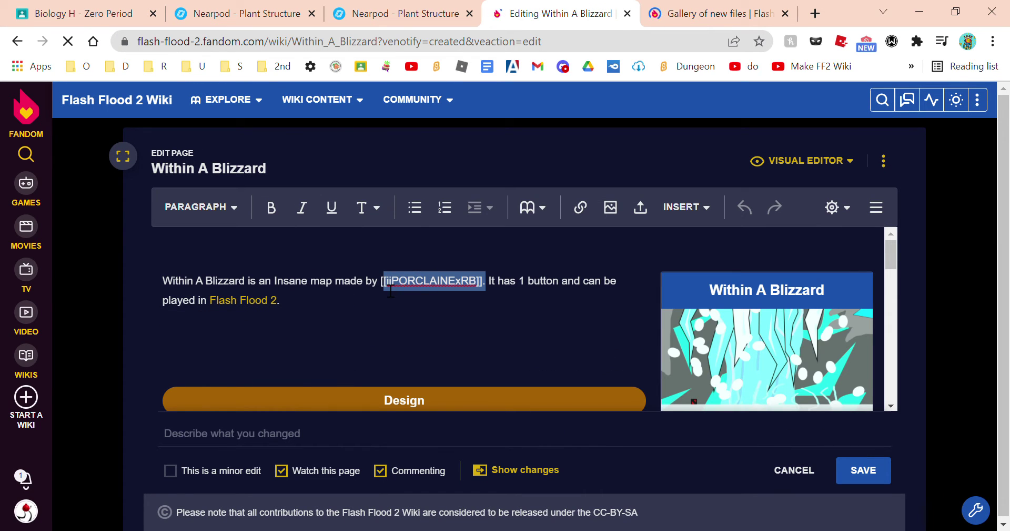
key("BackSpace")
key("BackSpace")
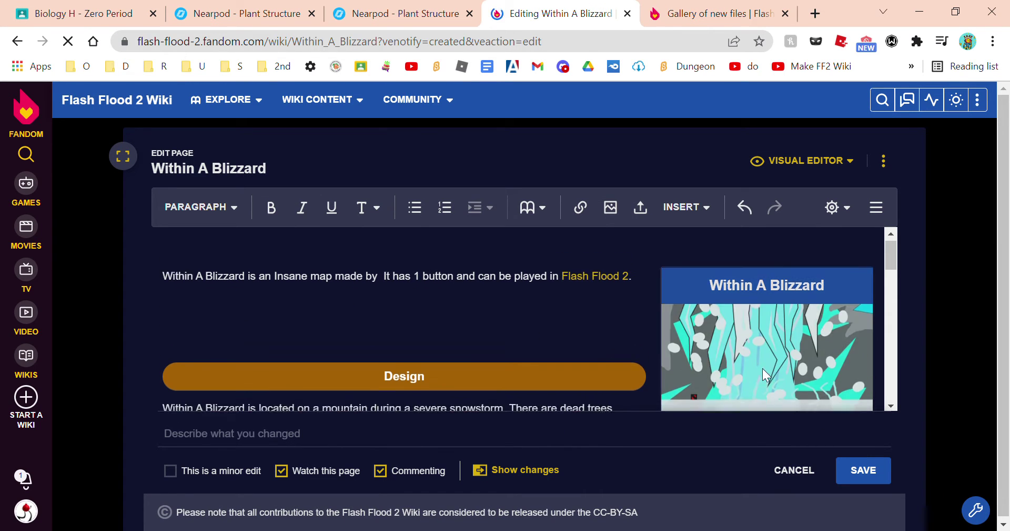
Insert a wiki link to the page iiPORCLAINExRB after "made by" in the intro and end that sentence with a period
scroll(568, 301, "down", 2)
key("ctrl+k")
type("iiPORCLAINExRB")
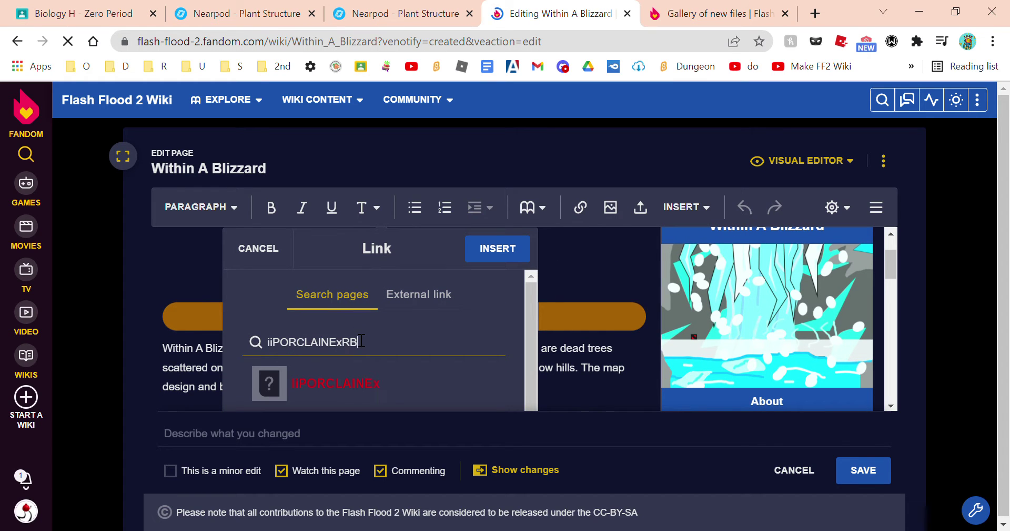
scroll(389, 338, "down", 1)
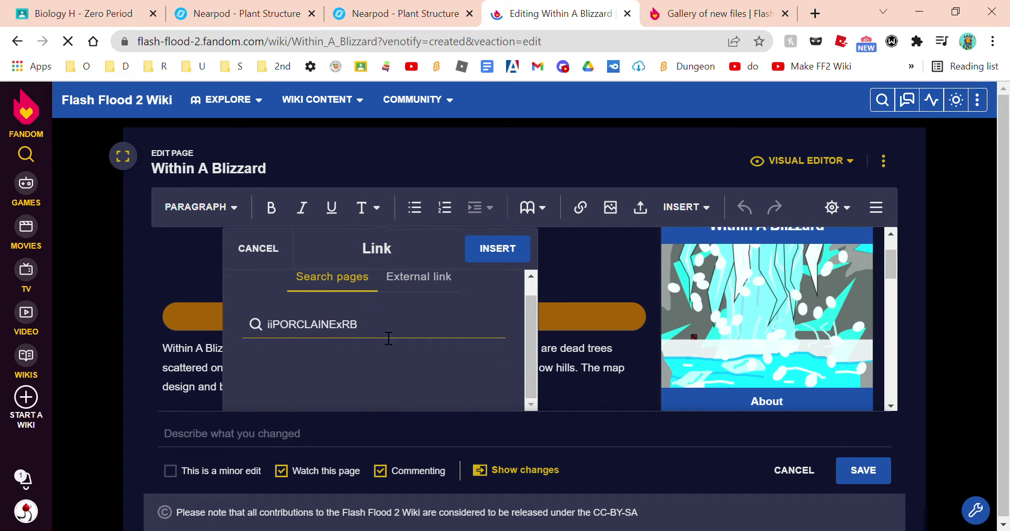
left_click(498, 250)
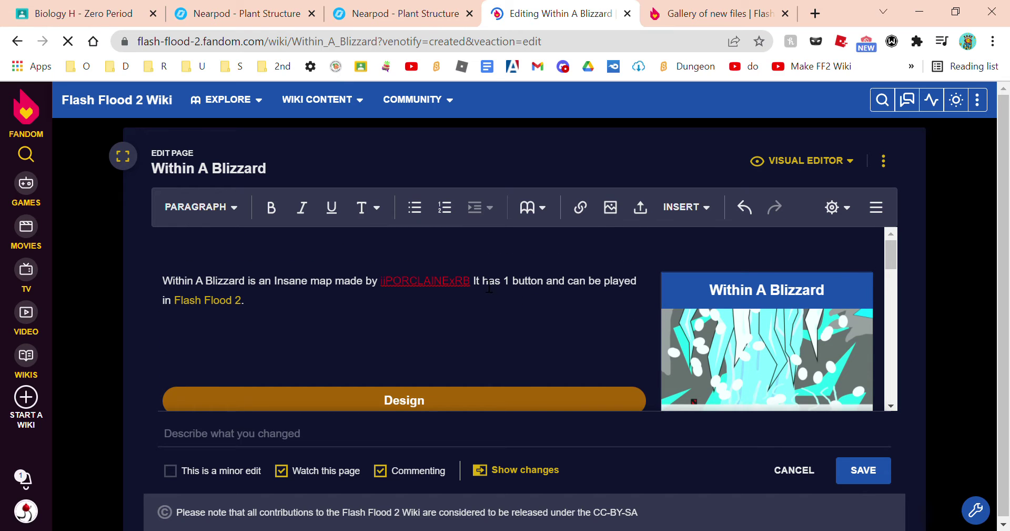
type(".")
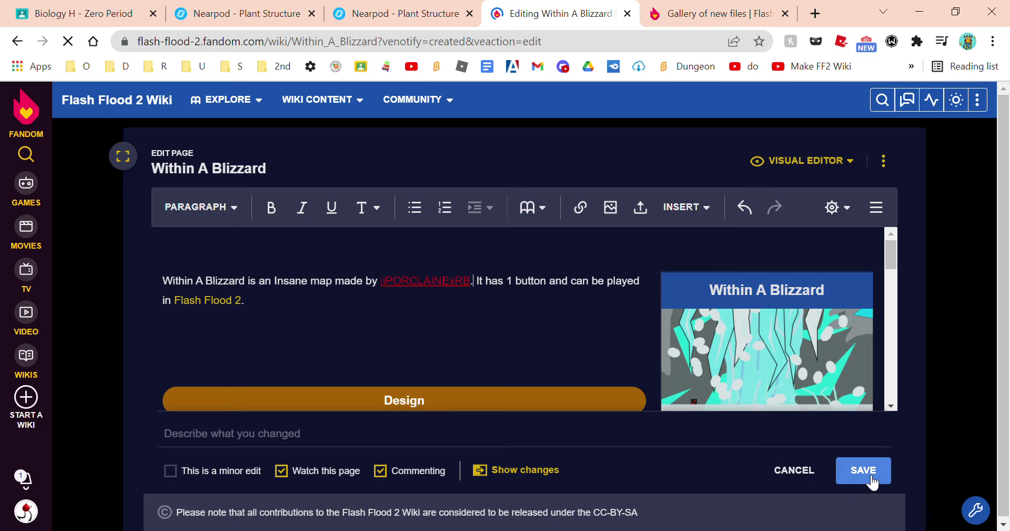
Switch to the Crazyblox forum, find the "Help me build the Flash Flood 2 map wiki!" thread and open its FF2 Team category link
scroll(612, 369, "down", 3)
scroll(505, 141, "up", 1)
left_click(387, 68, "ctrl")
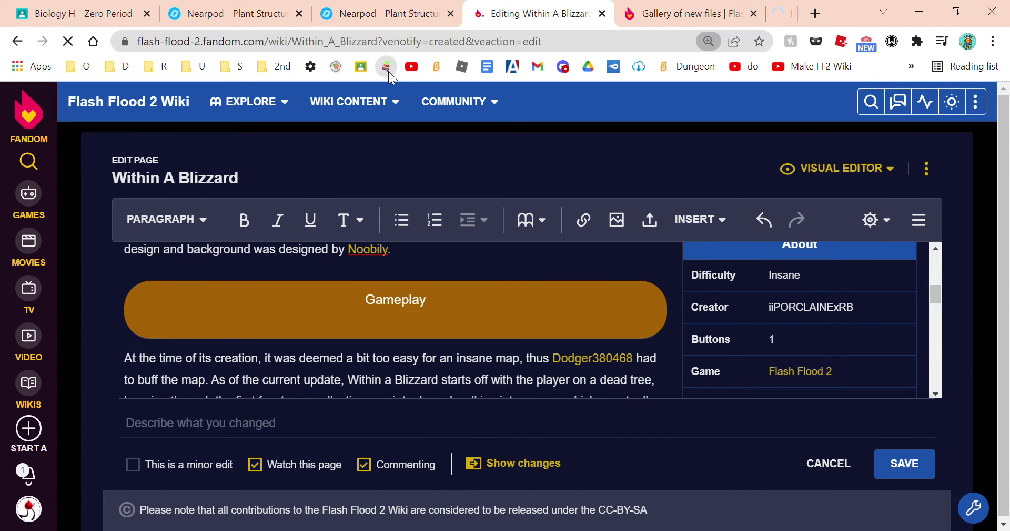
left_click(726, 12)
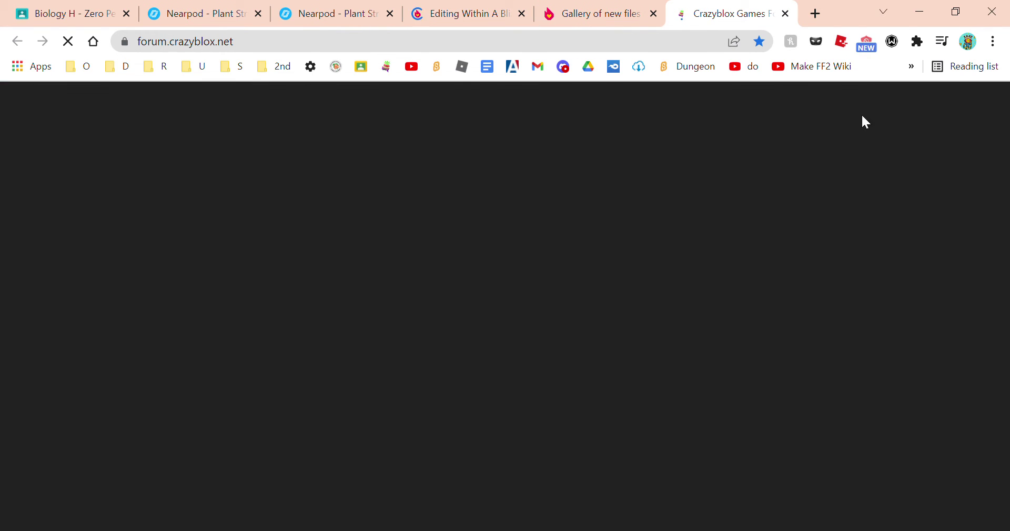
scroll(474, 400, "down", 12)
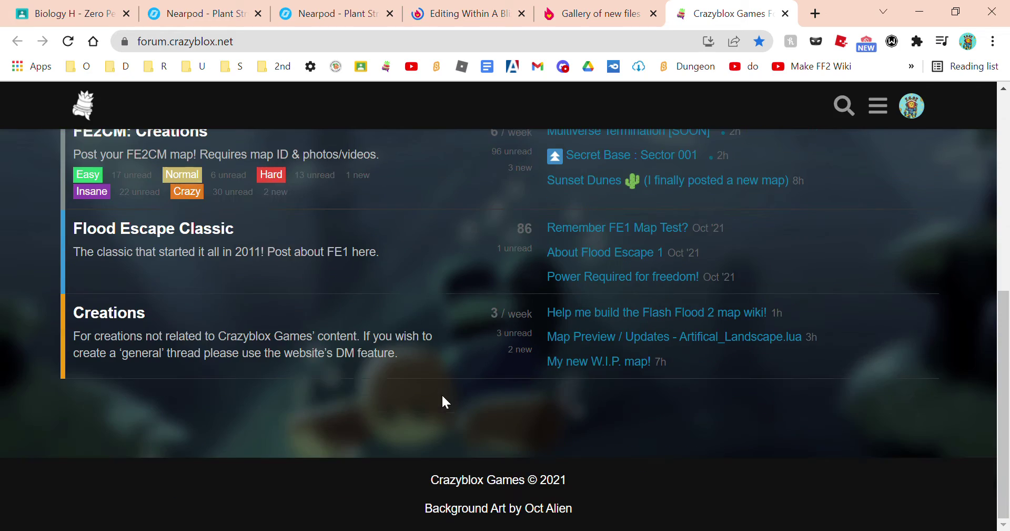
left_click(609, 314)
scroll(355, 347, "up", 10)
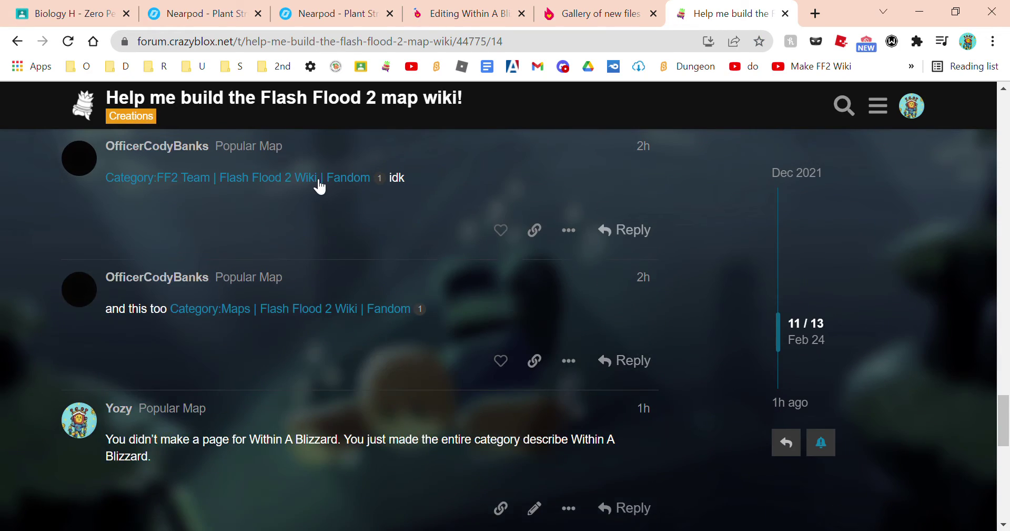
left_click(316, 175)
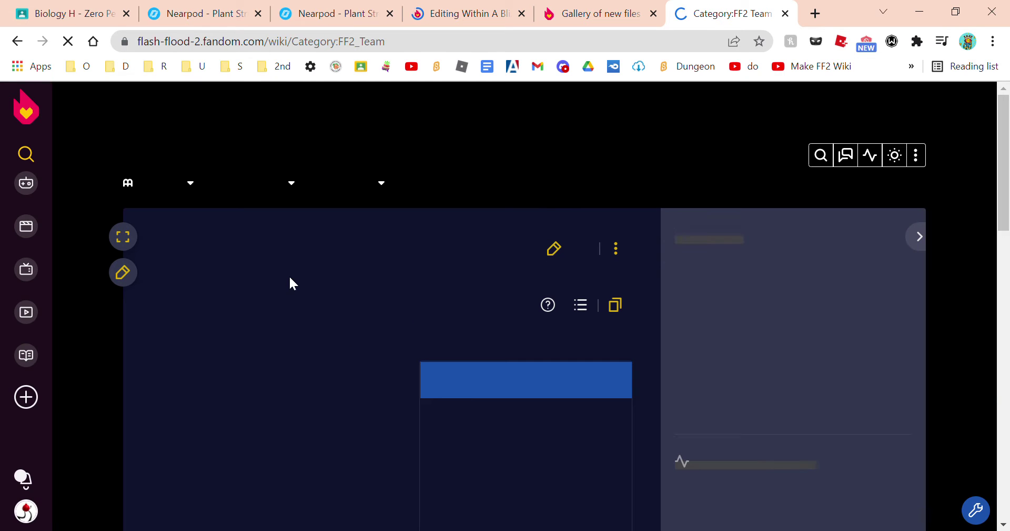
scroll(356, 293, "down", 5)
scroll(353, 286, "up", 8)
scroll(406, 344, "up", 2)
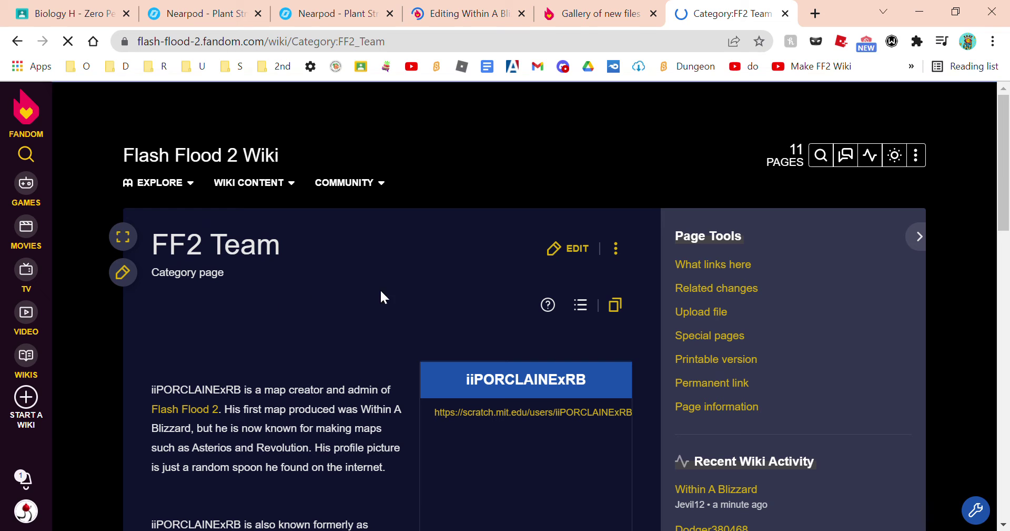
left_click(436, 46)
type("nonono")
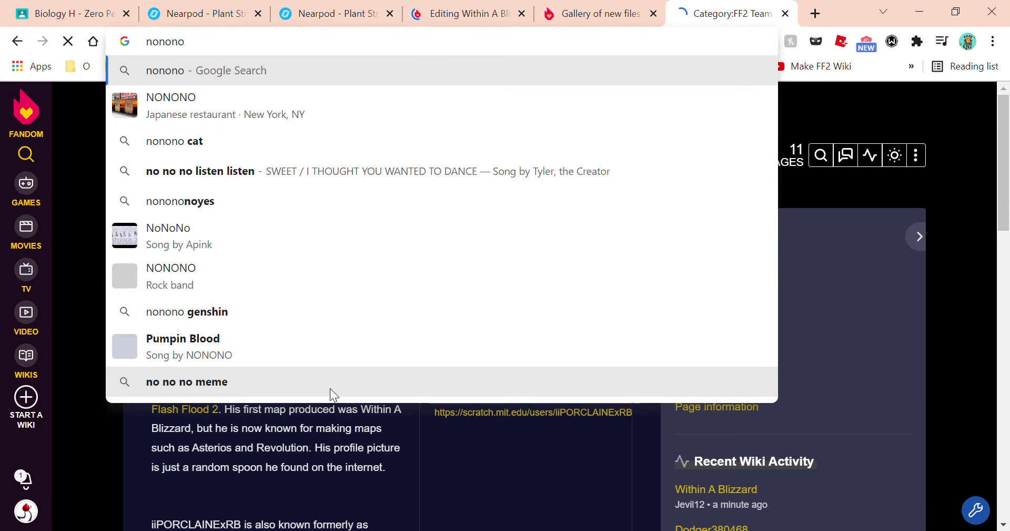
left_click(332, 388)
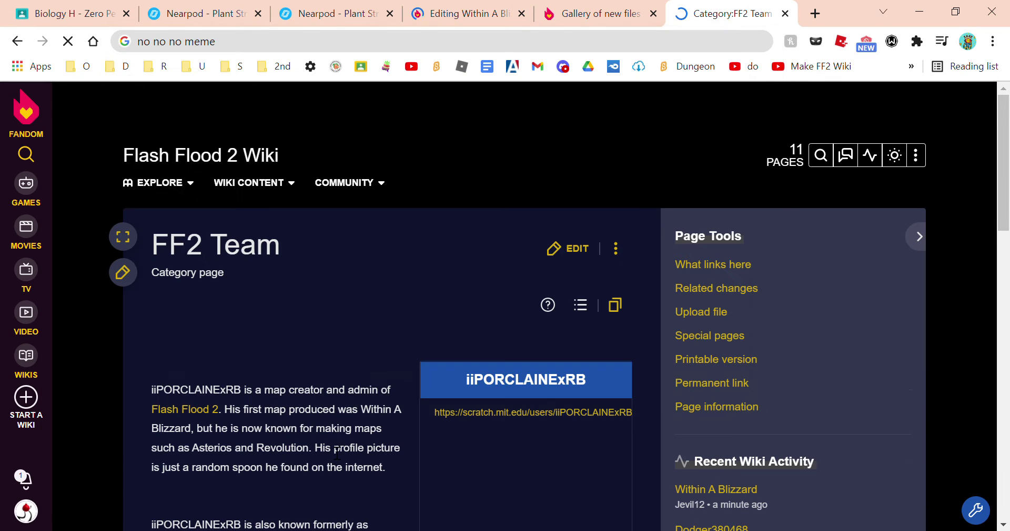
mouse_move(253, 183)
mouse_move(216, 286)
left_click(355, 298)
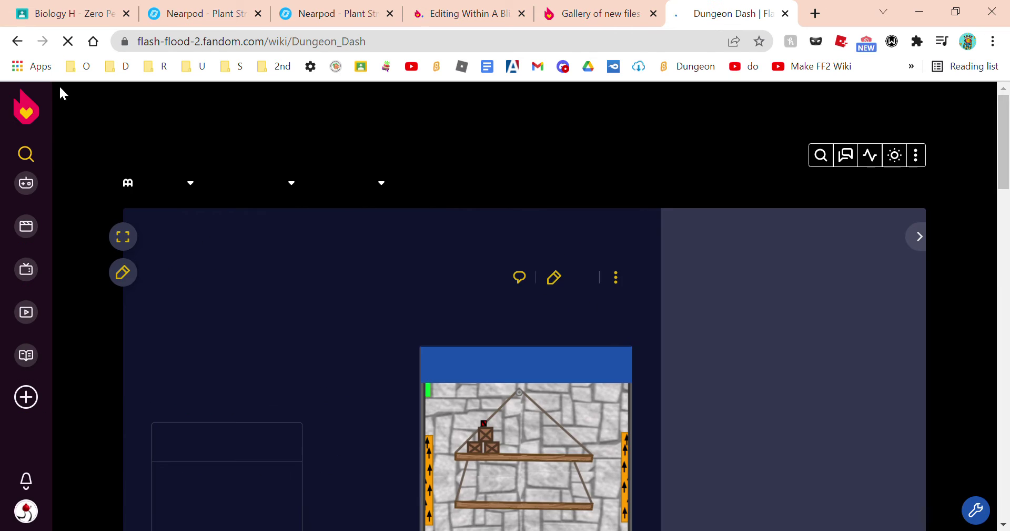
left_click(12, 43)
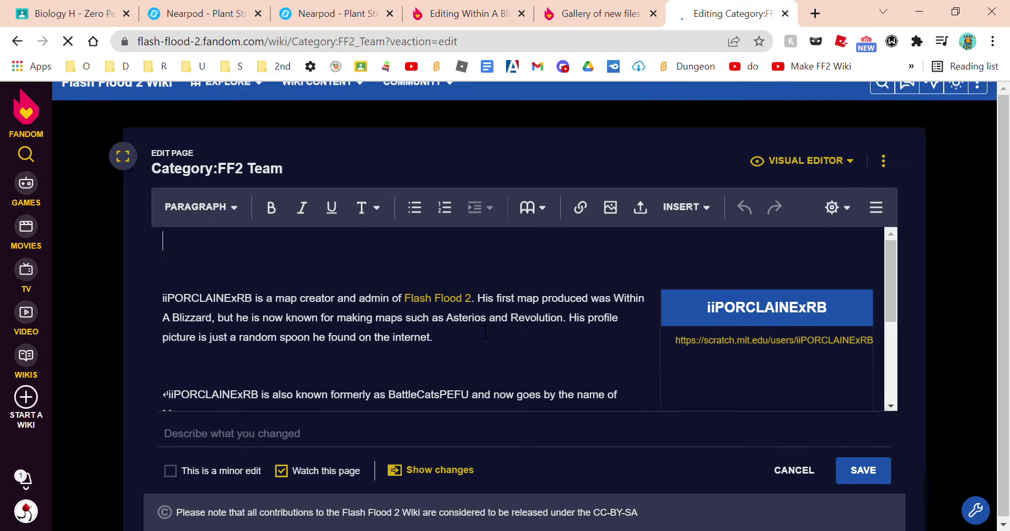
Cut all the content out of the FF2 Team category page and save the edit
left_click(509, 348)
key("ctrl+a")
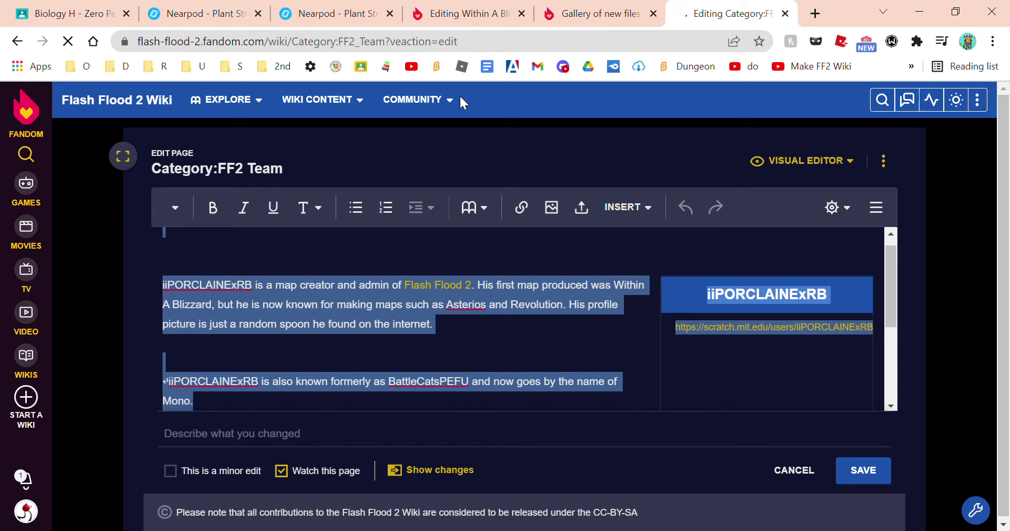
key("Delete")
left_click(863, 470)
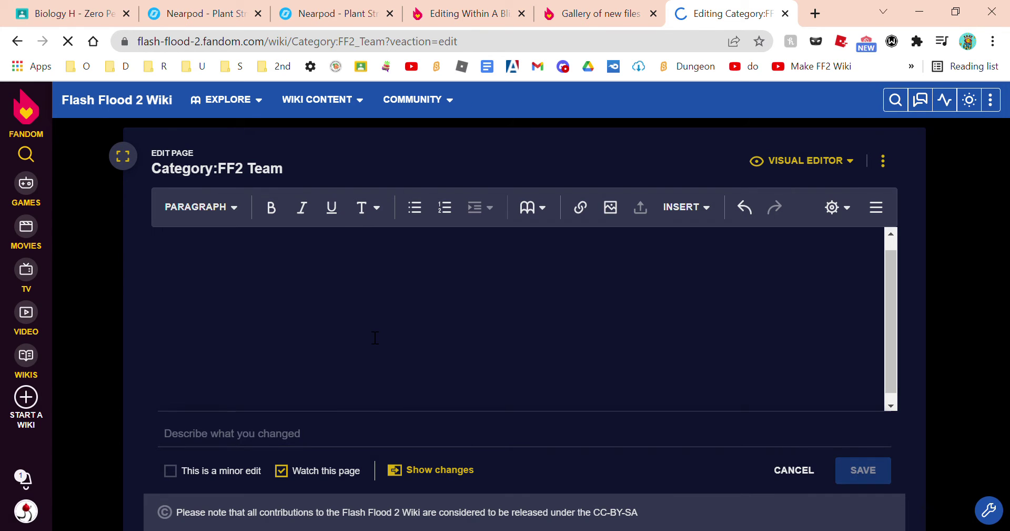
scroll(447, 358, "down", 5)
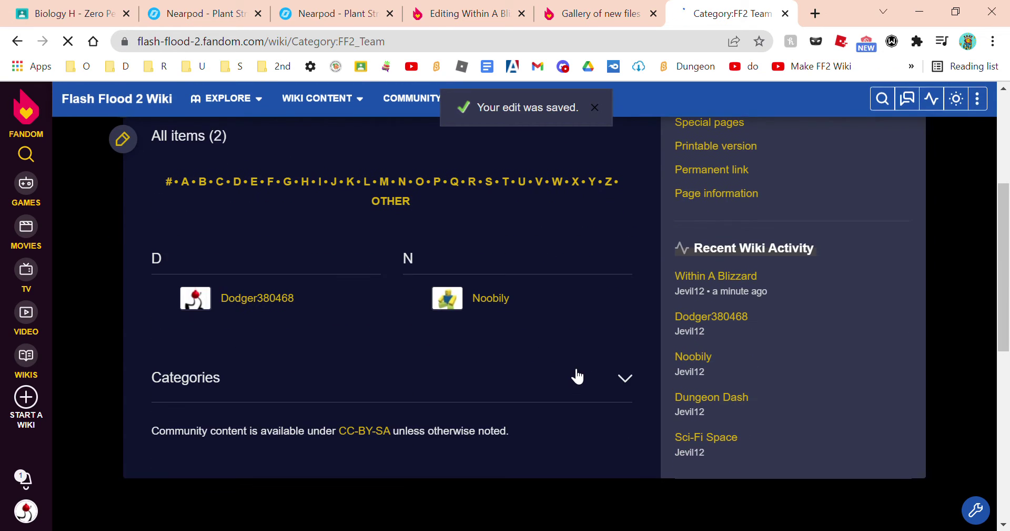
scroll(632, 310, "up", 5)
mouse_move(910, 167)
left_click(897, 194)
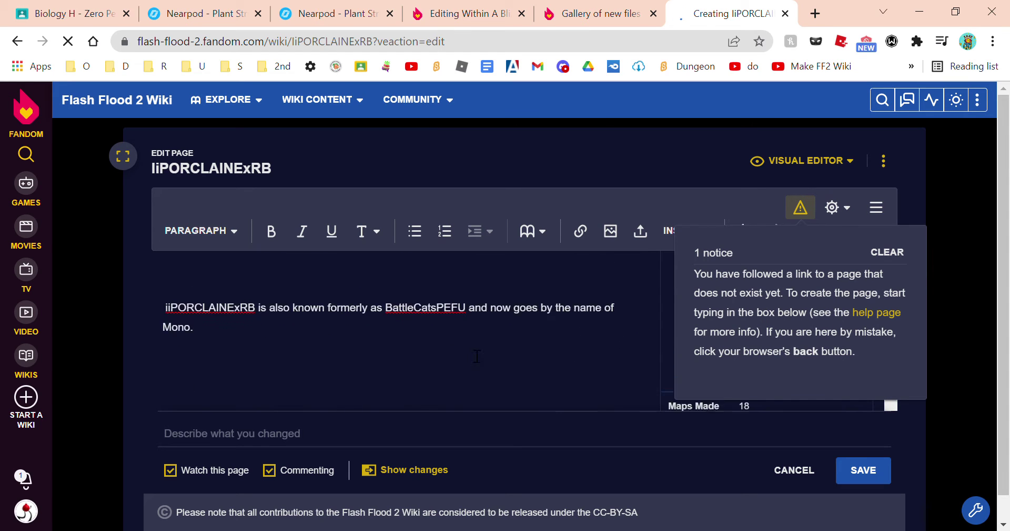
left_click(467, 333)
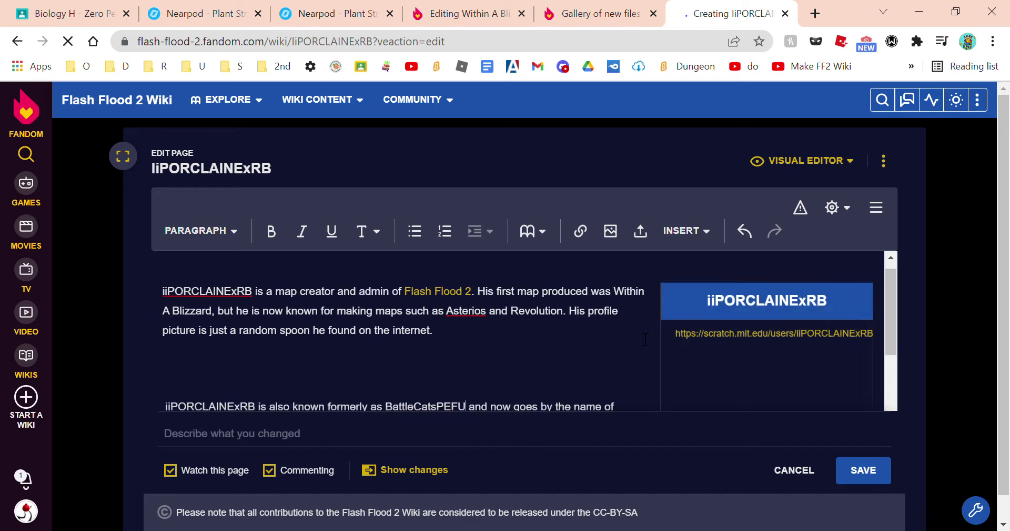
Check the biography text and Bio infobox on the iiPORCLAINExRB draft and save the page
scroll(702, 349, "up", 1)
left_click(761, 332)
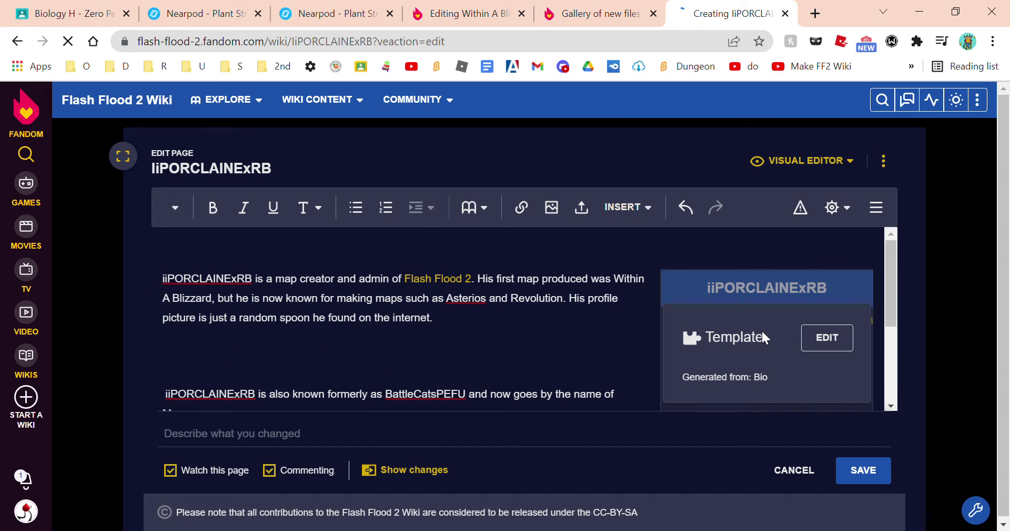
left_click(581, 335)
scroll(572, 333, "down", 3)
scroll(697, 363, "down", 2)
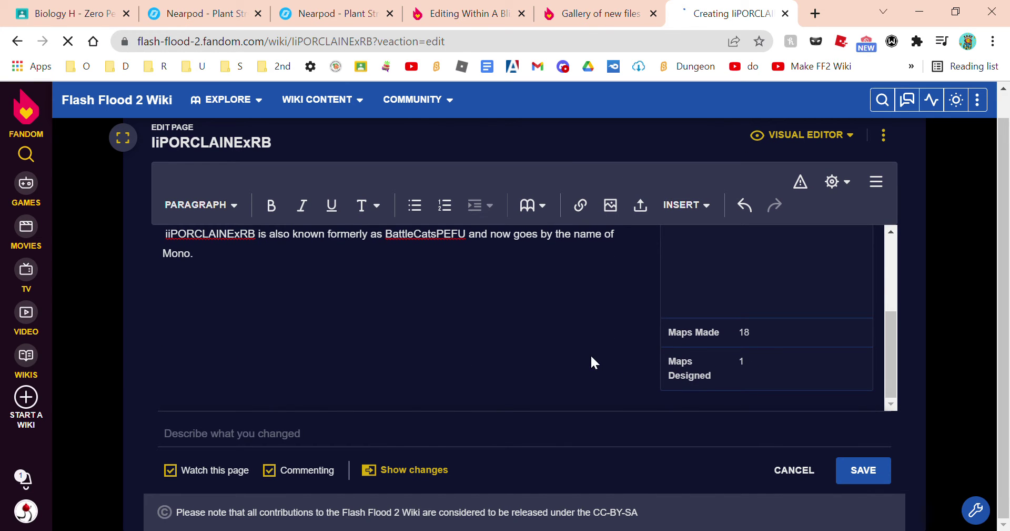
scroll(602, 358, "up", 3)
left_click(882, 484)
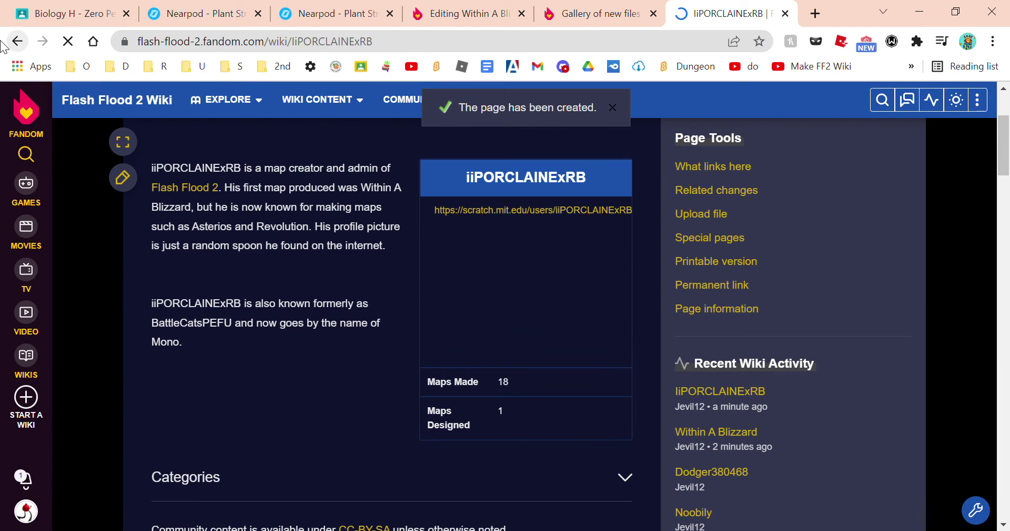
middle_click(18, 47)
left_click(719, 12)
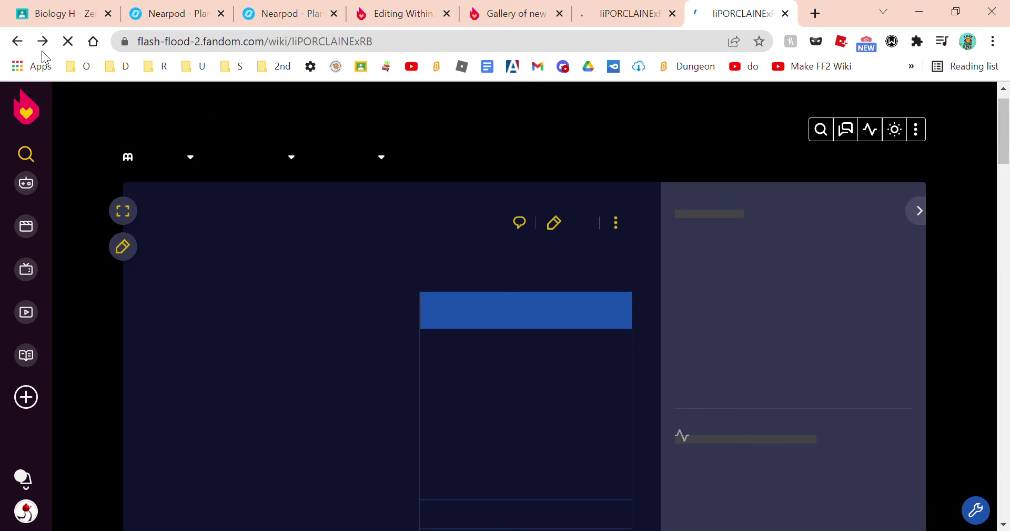
left_click(18, 42)
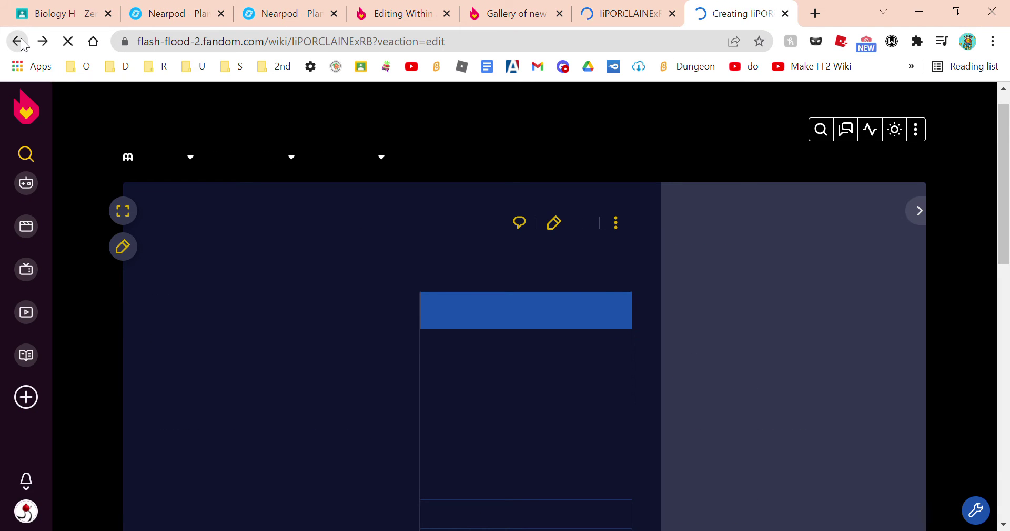
left_click(20, 42)
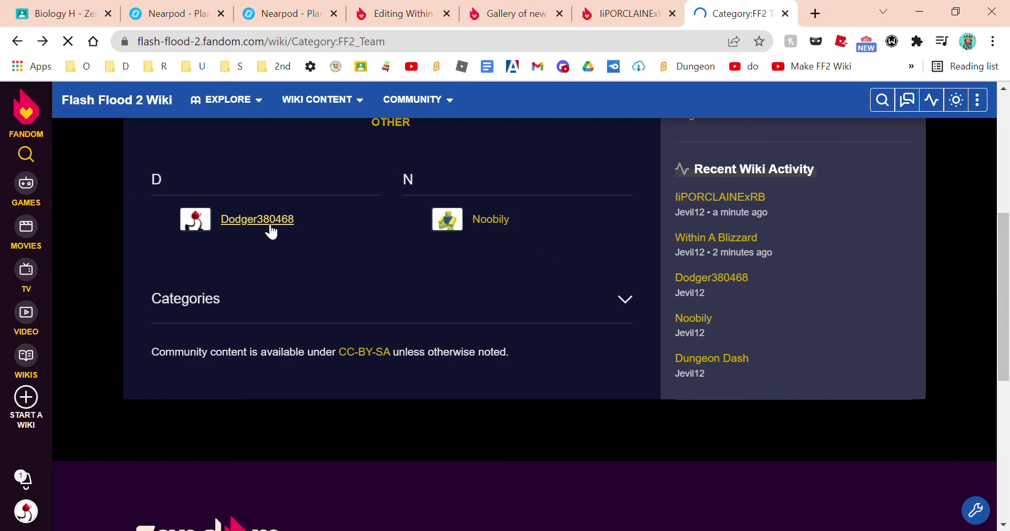
left_click(257, 219)
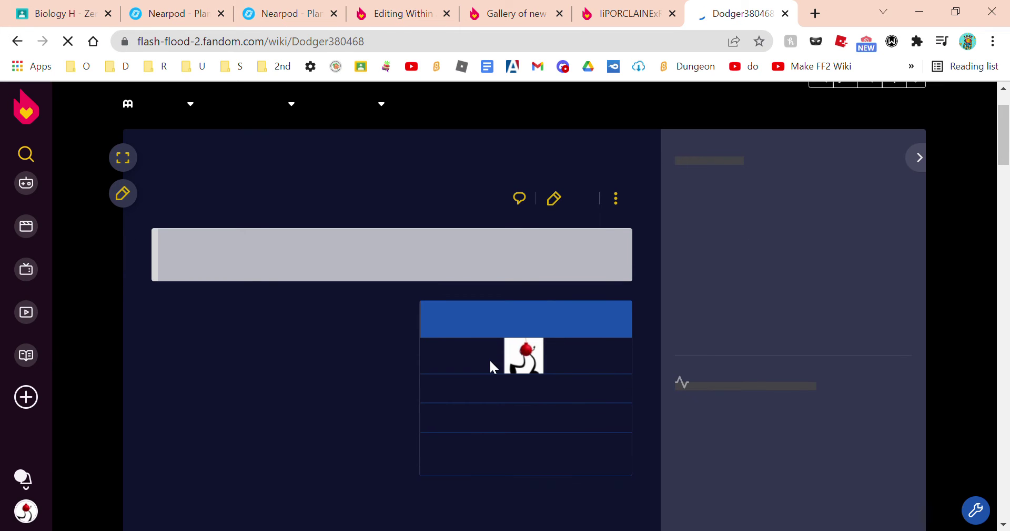
left_click(623, 6)
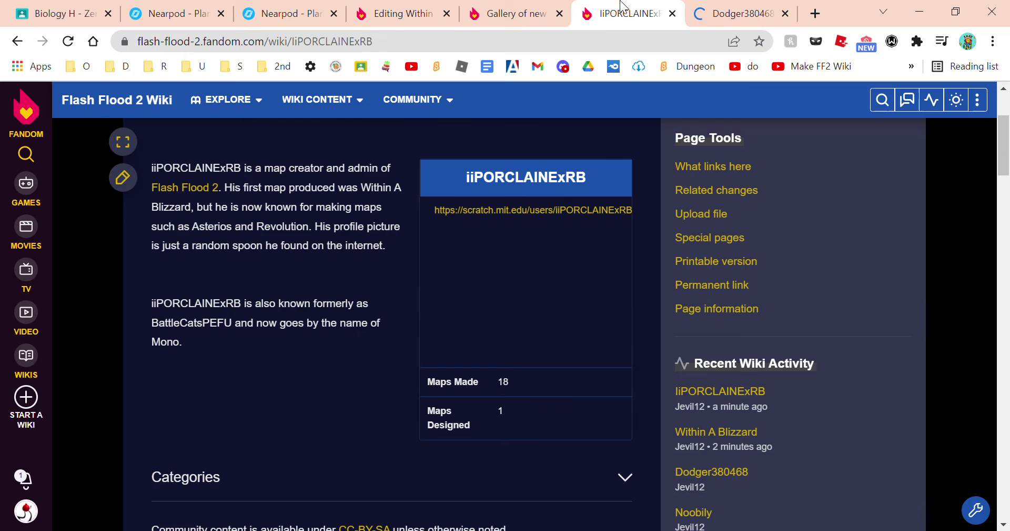
scroll(589, 200, "up", 3)
left_click(579, 248)
left_click(737, 13)
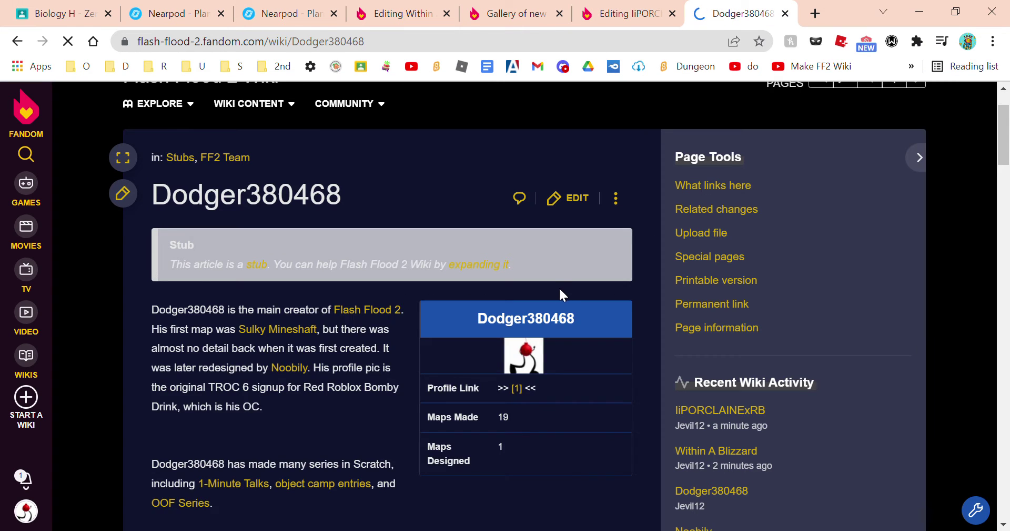
Return to the iiPORCLAINExRB page editor and open its Bio template's fields for editing
scroll(559, 286, "down", 2)
left_click(626, 11)
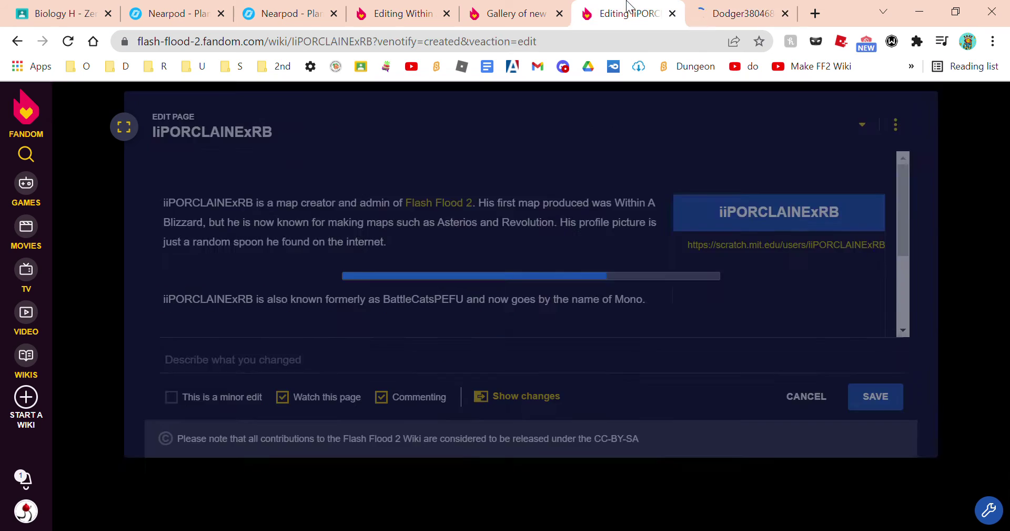
left_click(727, 311)
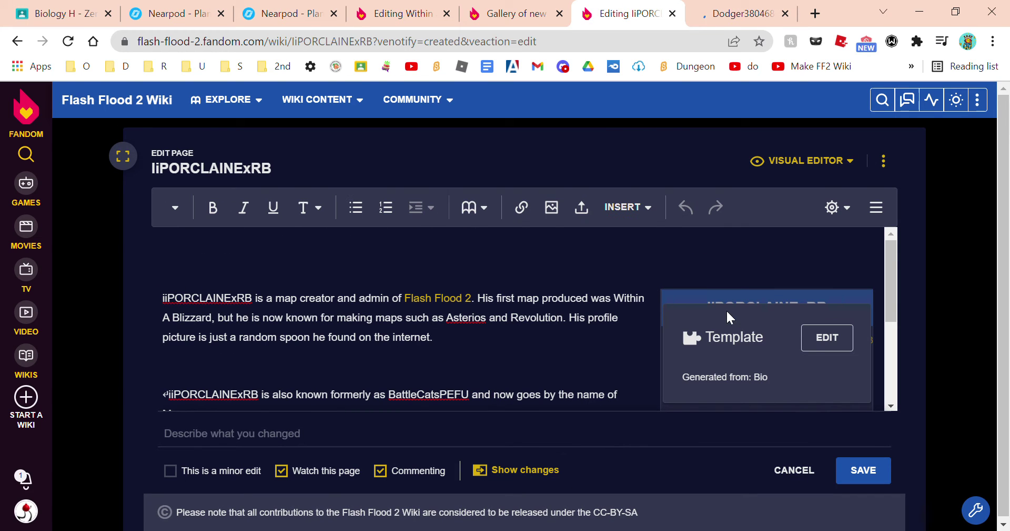
left_click(818, 341)
scroll(526, 340, "down", 3)
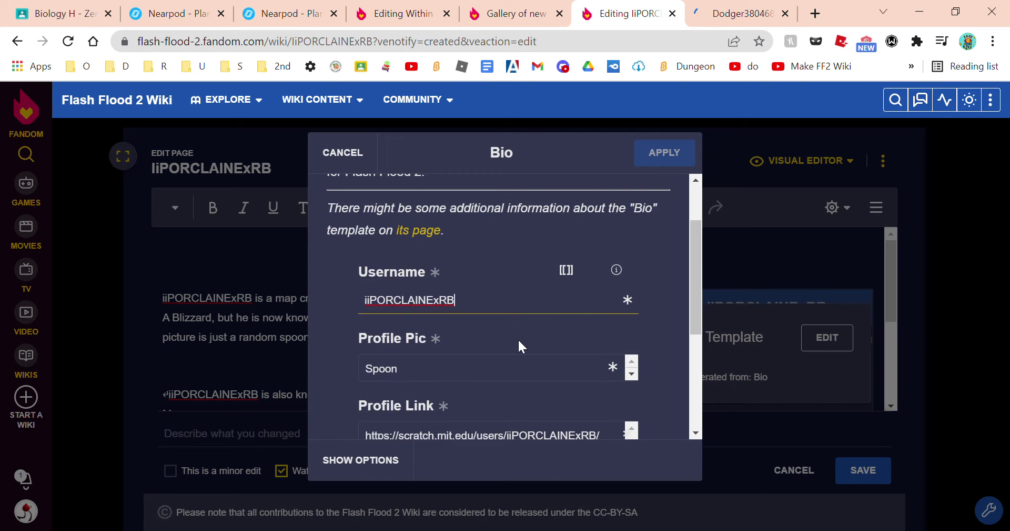
Enclose the Profile Link URL in square brackets, with >> on a line before it and << on a line after it
left_click(615, 363)
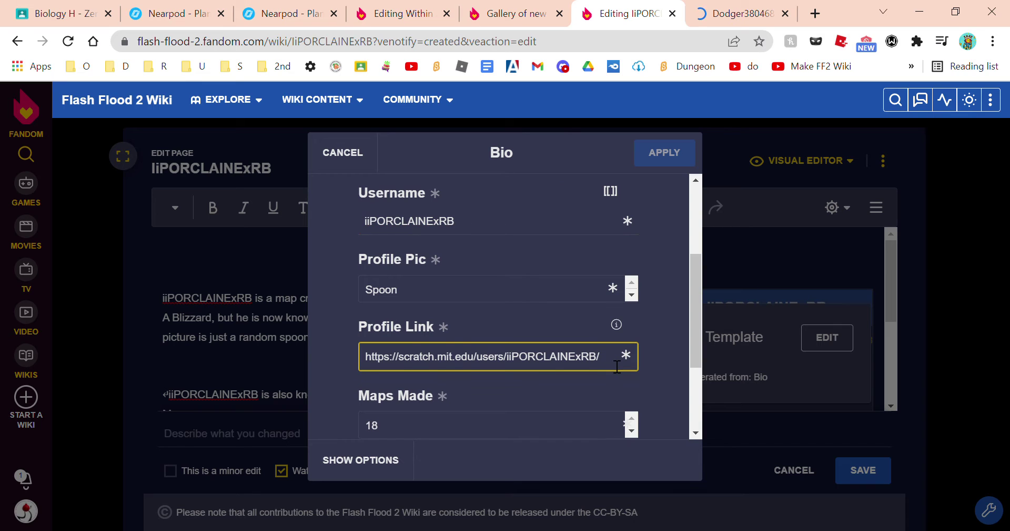
type("]")
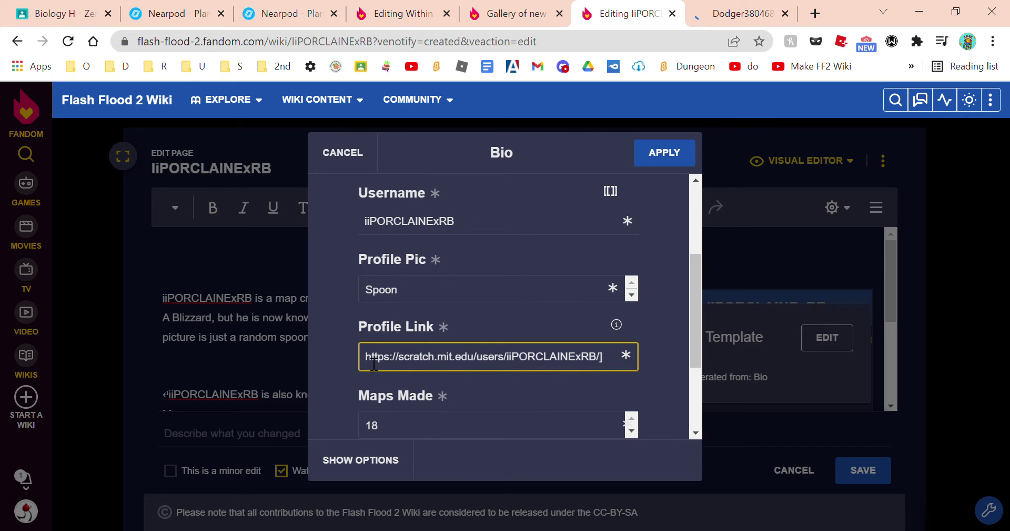
type("[")
type("+")
key("BackSpace")
type("++")
key("BackSpace")
key("BackSpace")
type(">>")
key("Return")
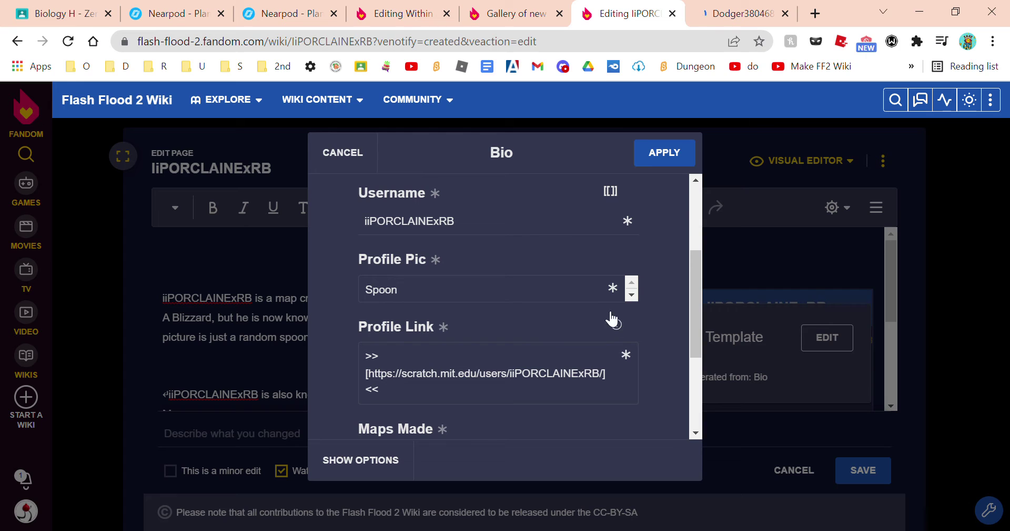
Clear the Spoon entry from the Bio template's Profile Pic field
left_click_drag(400, 289, 331, 298)
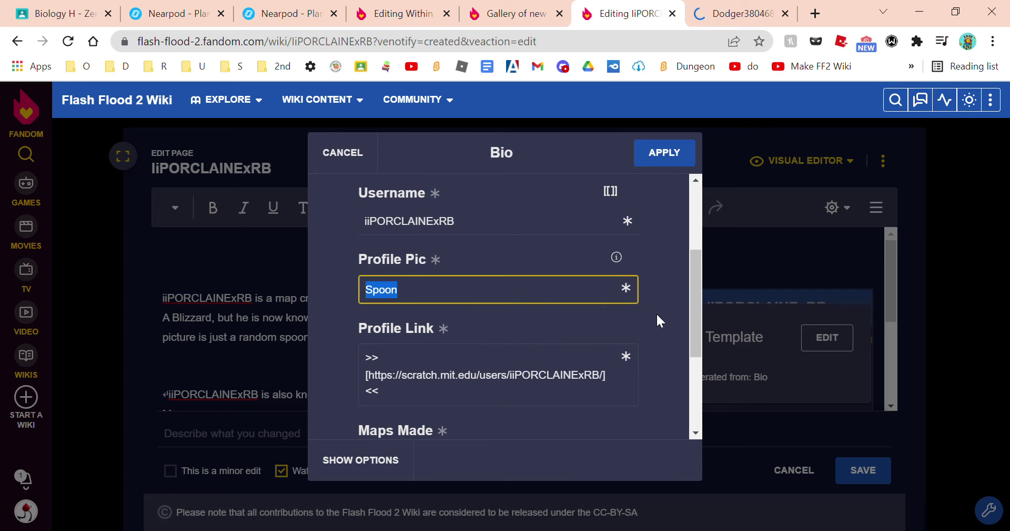
scroll(396, 338, "up", 2)
left_click(467, 329)
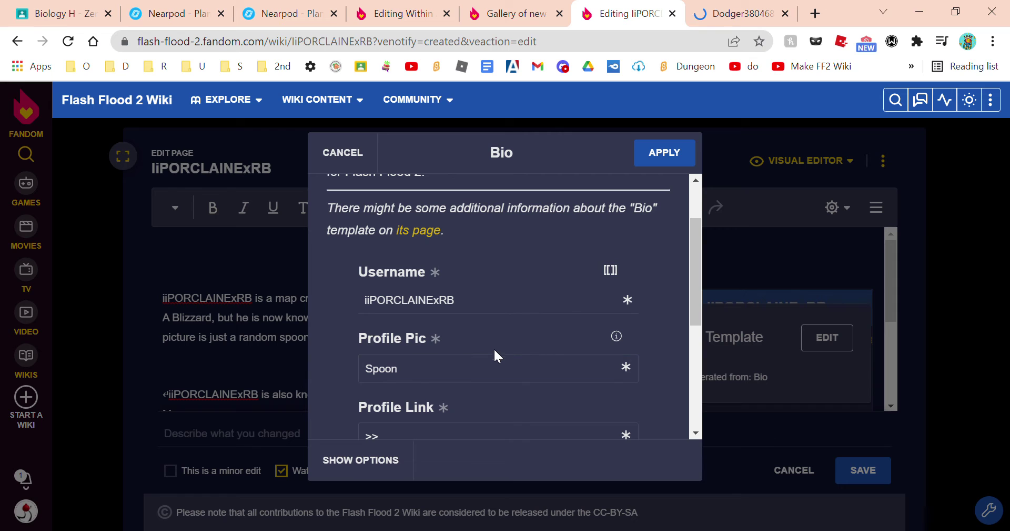
scroll(619, 235, "down", 5)
scroll(630, 252, "up", 5)
left_click_drag(480, 354, 354, 361)
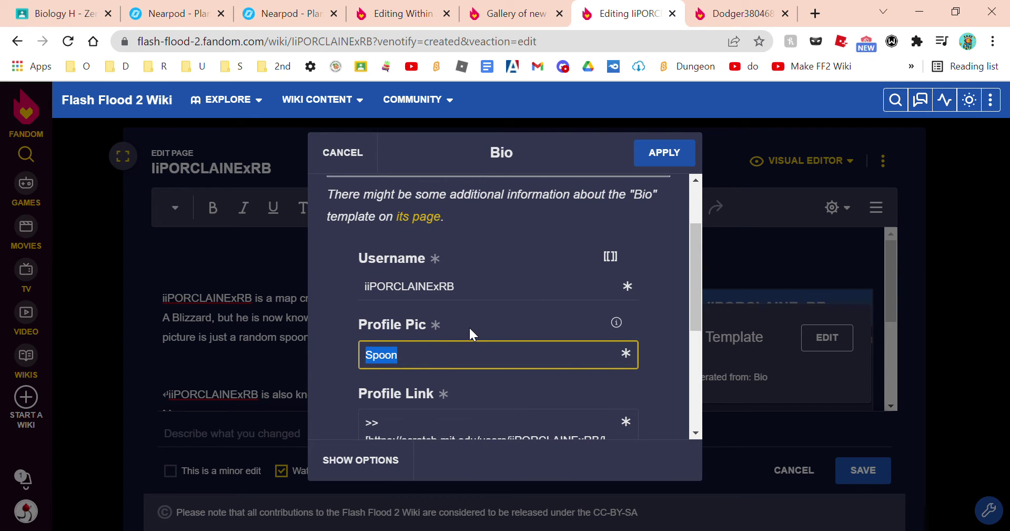
key("BackSpace")
Open the wiki's Gallery of new files in a separate browser tab and start adding a new image
key("ctrl+t")
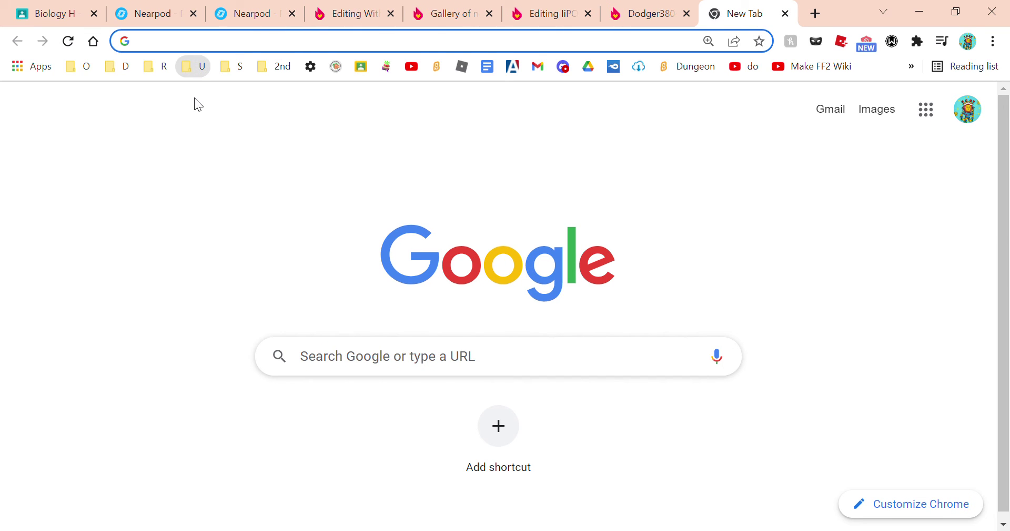
mouse_move(80, 69)
left_click(110, 179)
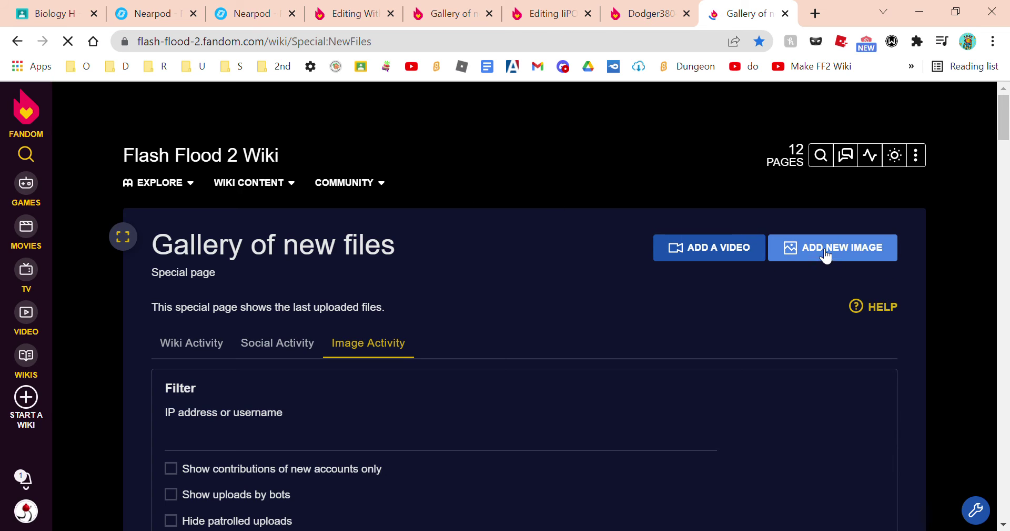
left_click(825, 255)
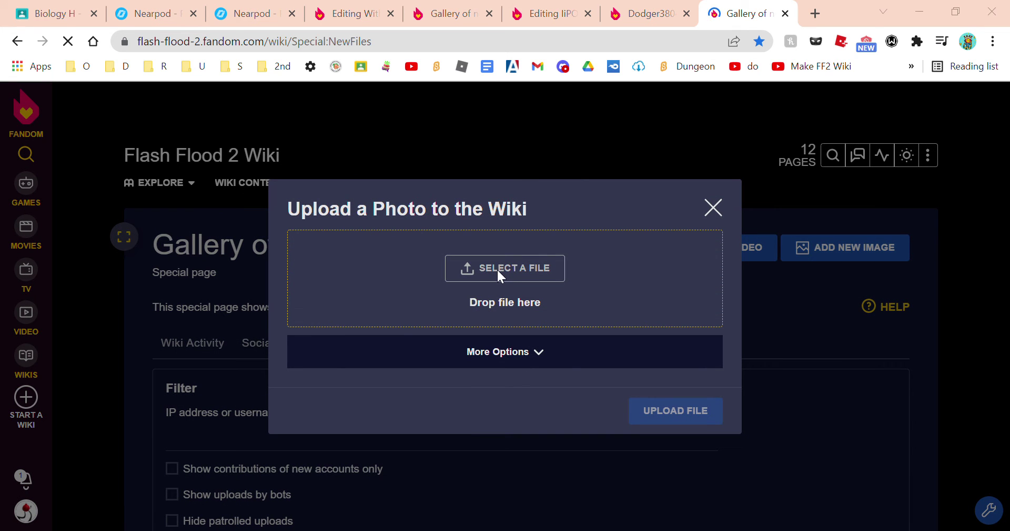
middle_click(438, 67)
left_click(723, 8)
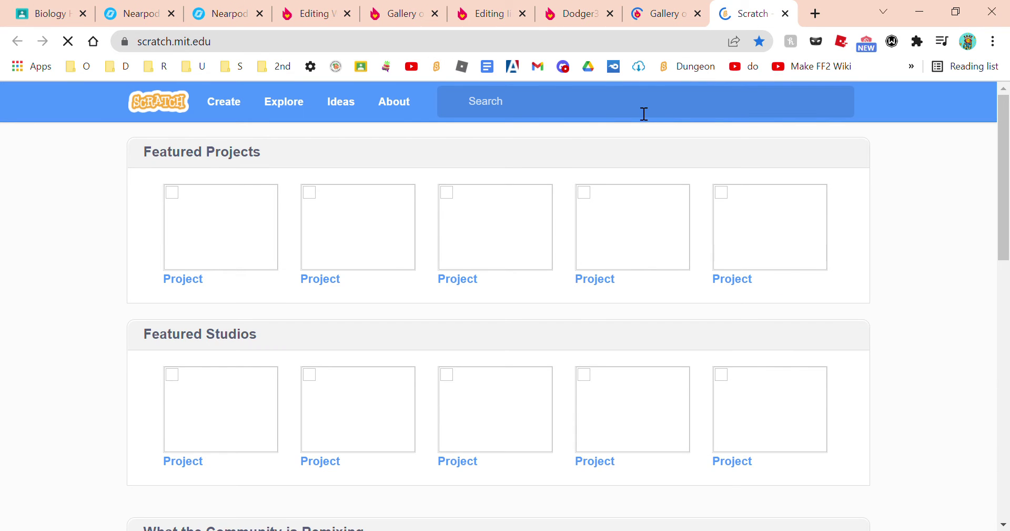
left_click(635, 105)
type("iiPORCLAINExRB")
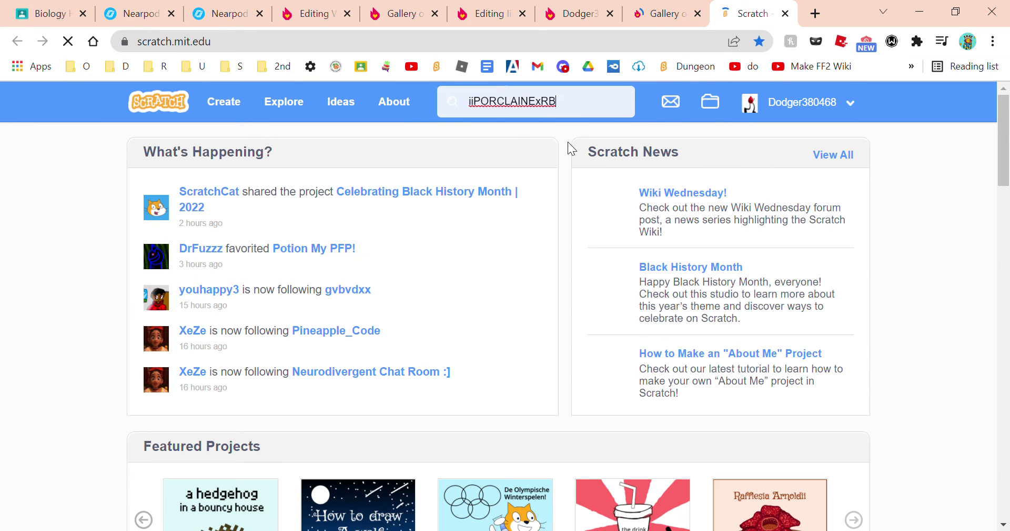
key("Return")
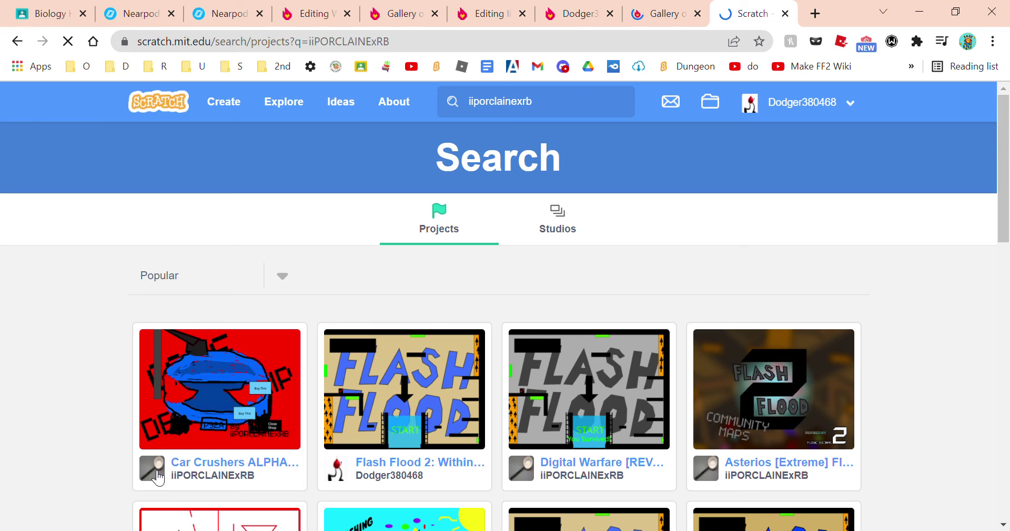
left_click(151, 467)
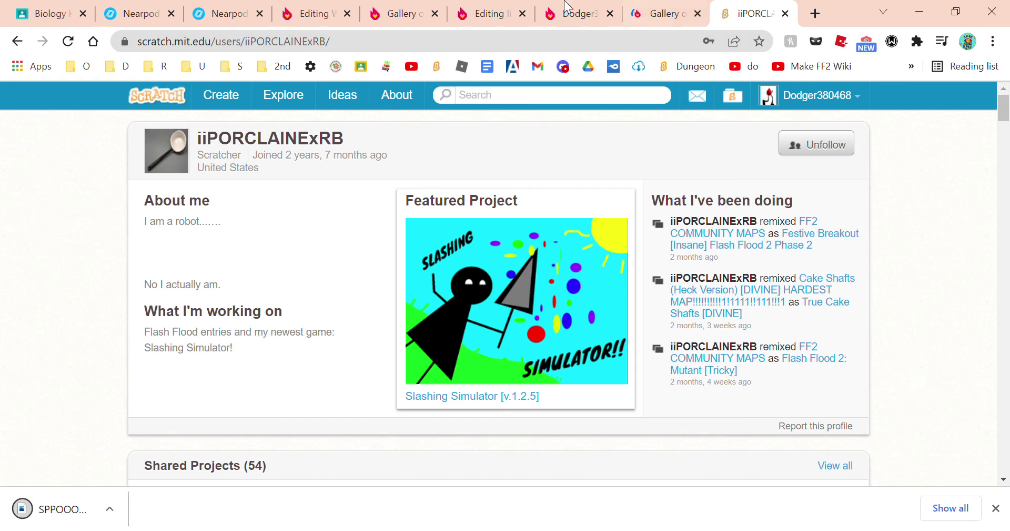
key("ctrl+w")
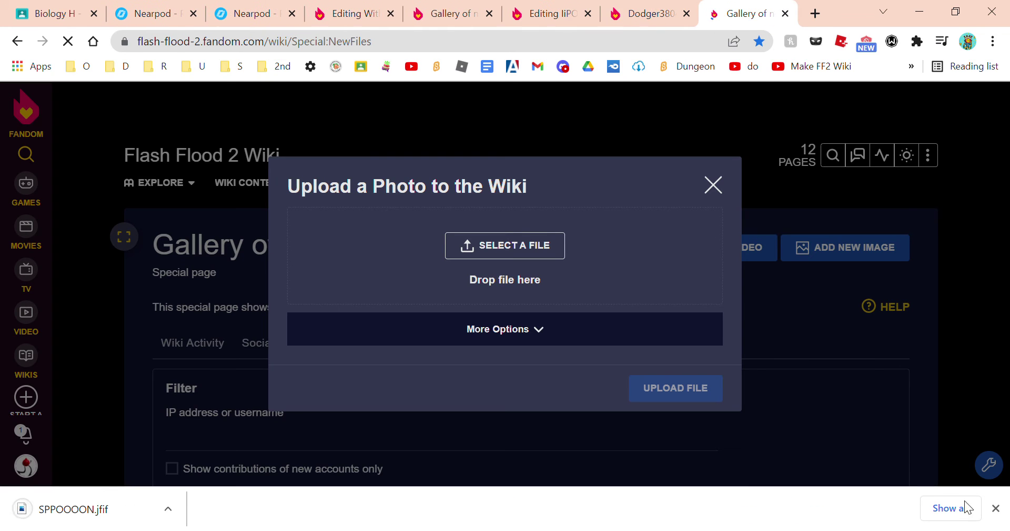
Try to upload SPPOOOON.jfif to the wiki, then dismiss the upload form
left_click(995, 507)
left_click(553, 267)
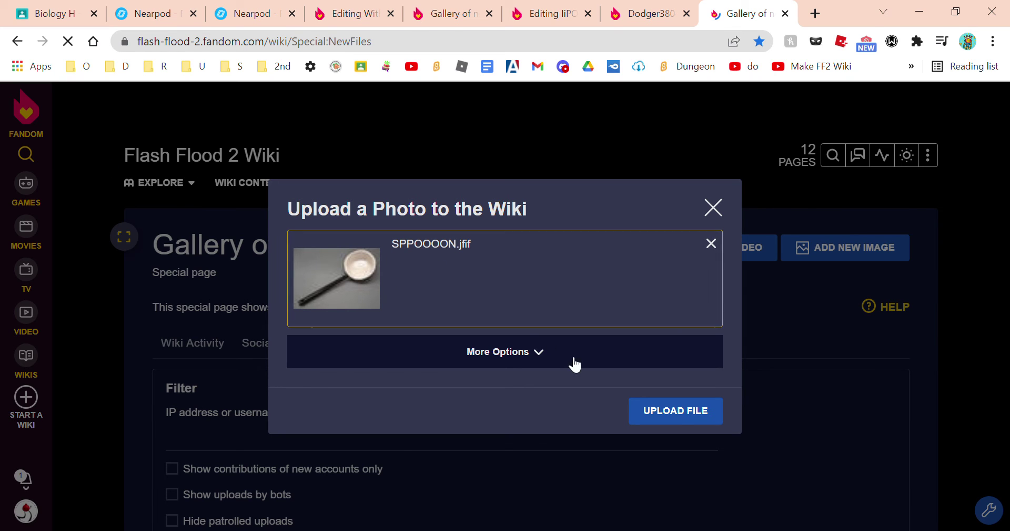
left_click(669, 418)
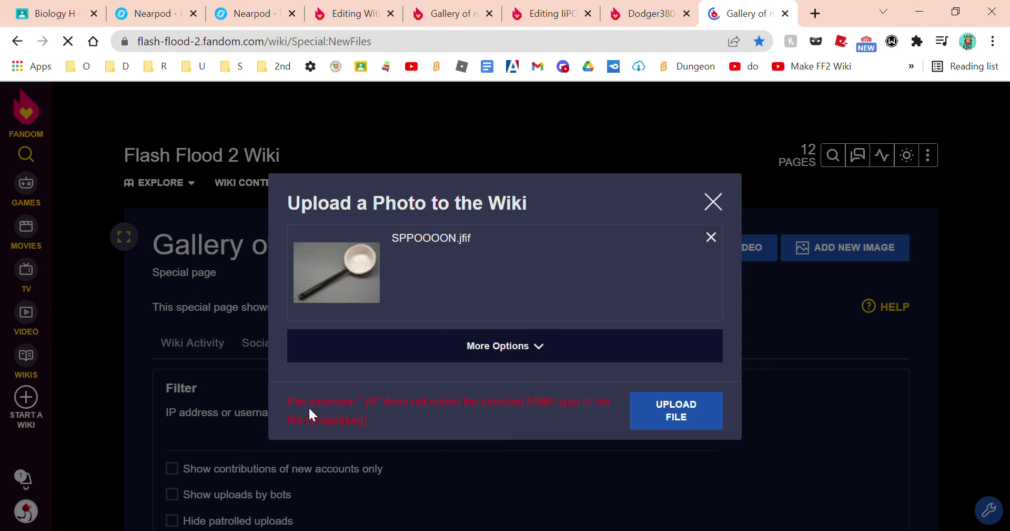
left_click(714, 202)
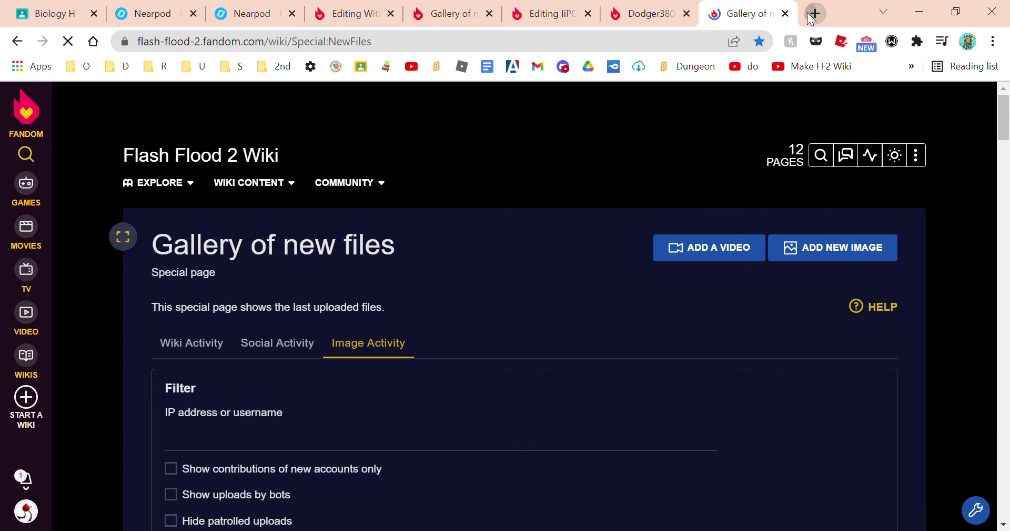
Search the web for a jfif to jpg converter and open the CloudConvert result
left_click(816, 13)
type("jfif")
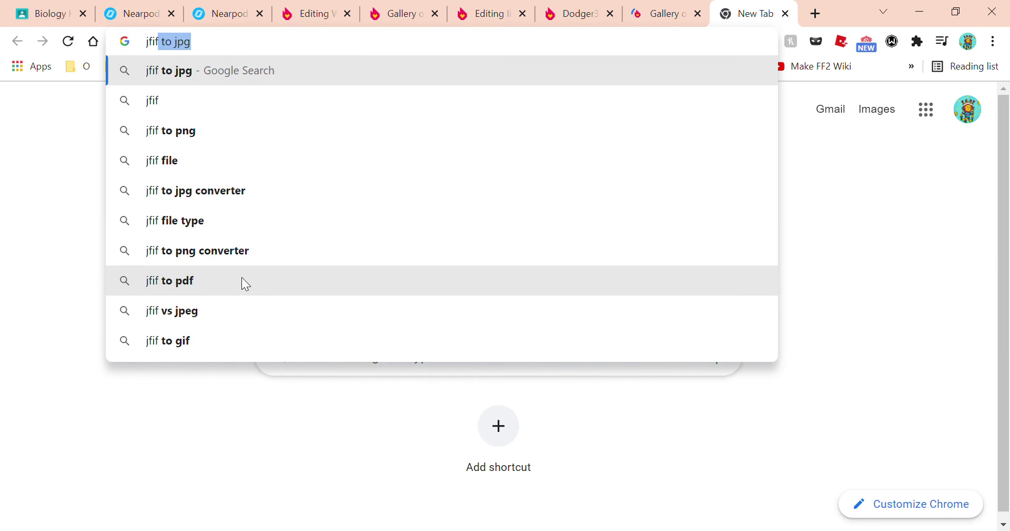
type(" to jpg conver")
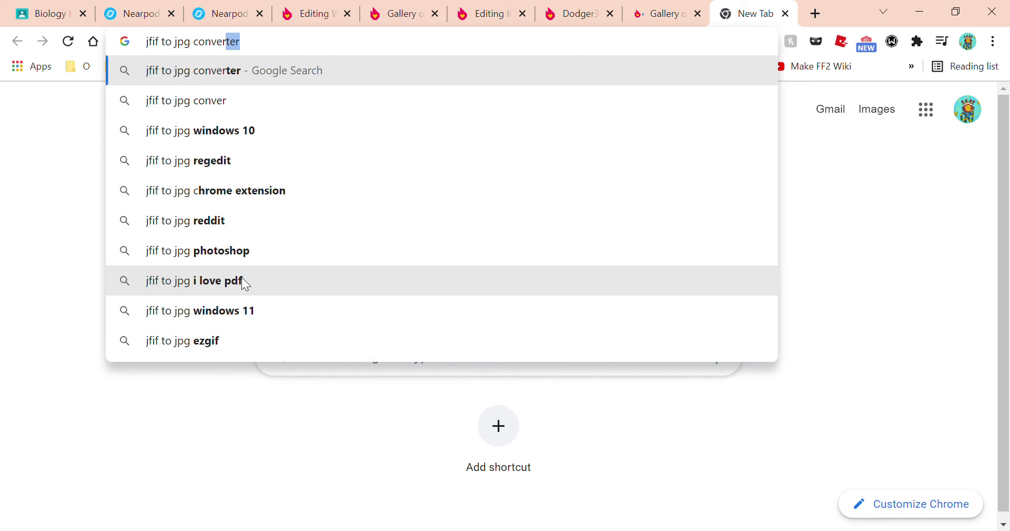
key("Return")
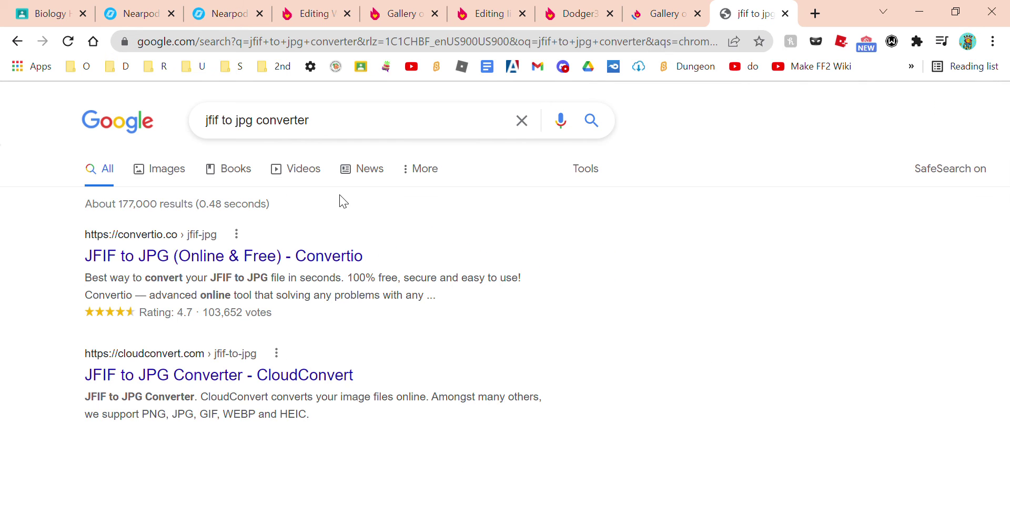
left_click(234, 374)
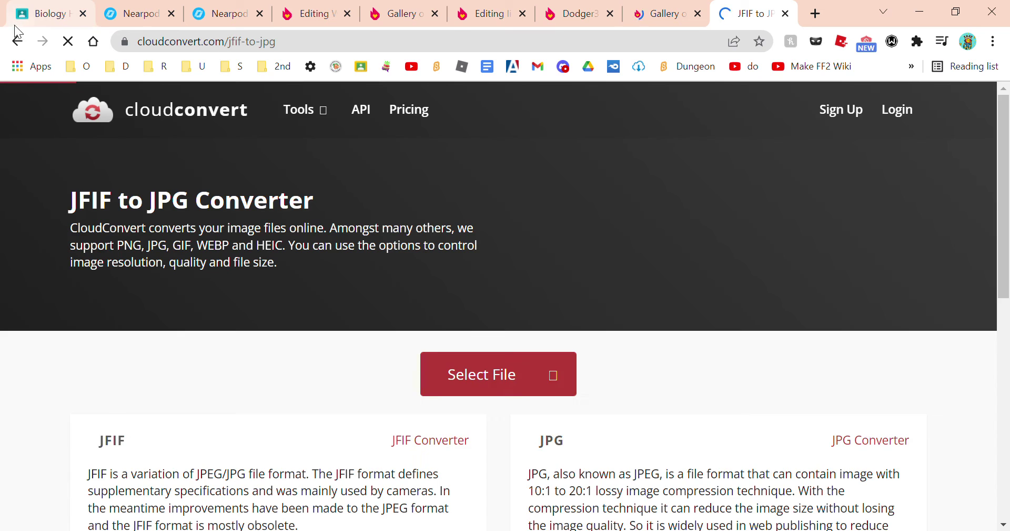
Convert SPPOOOON.jfif to JPG, download SPPOOOON.jpg, and close the converter
double_click(188, 141)
scroll(478, 303, "down", 1)
left_click(837, 296)
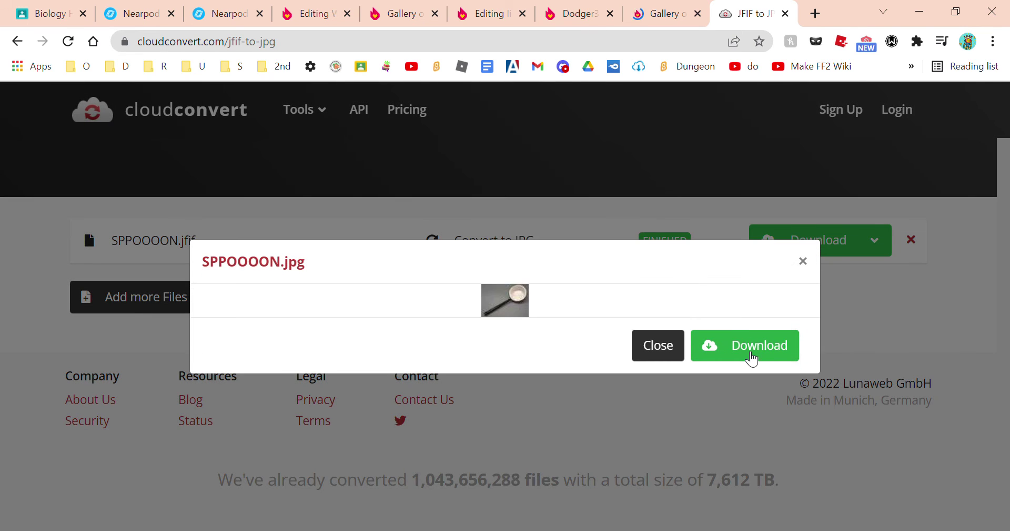
left_click(745, 345)
left_click(786, 13)
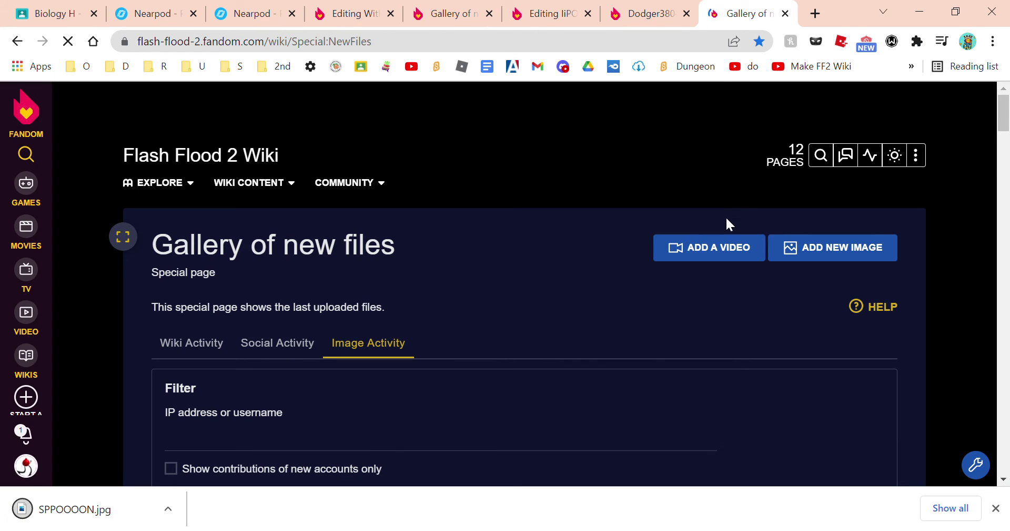
left_click(823, 258)
left_click(713, 183)
left_click(996, 508)
left_click(334, 43)
left_click(352, 42)
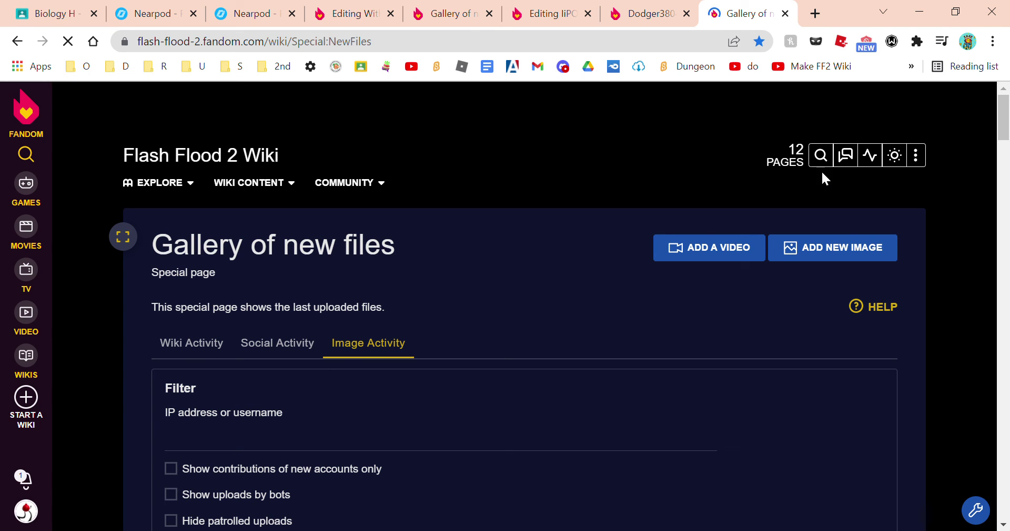
Open the wiki's full Upload New File page and choose SPPOOOON.jpg as the source file
mouse_move(918, 160)
left_click(893, 221)
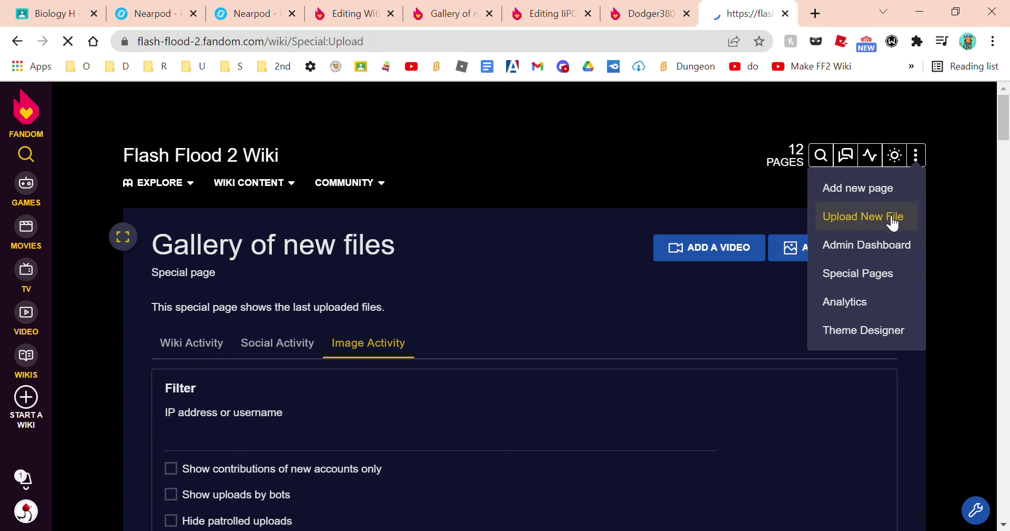
scroll(408, 314, "down", 3)
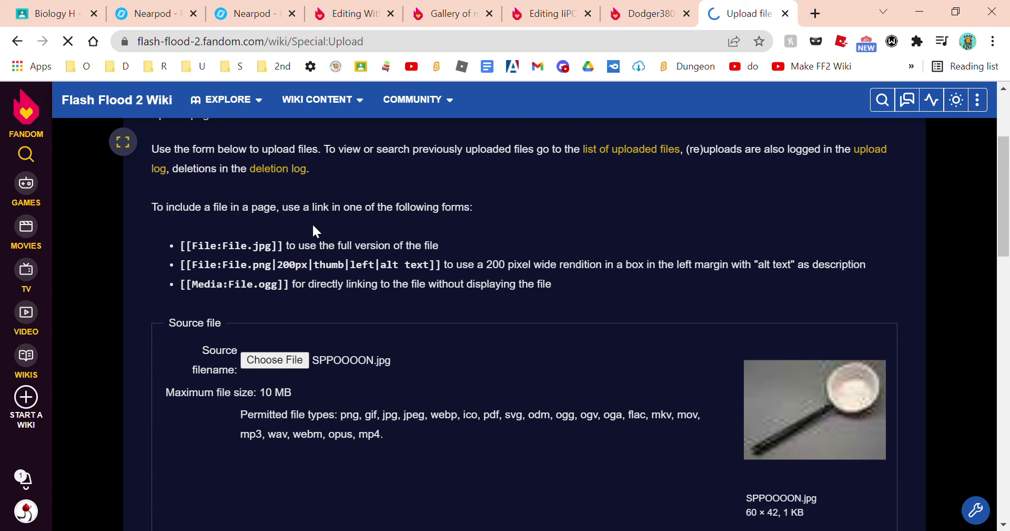
Set the destination filename to iiPORCLAINExRB.jpg, turn off watching the file, and upload it
scroll(433, 278, "down", 7)
left_click(373, 212)
left_click_drag(386, 212, 187, 199)
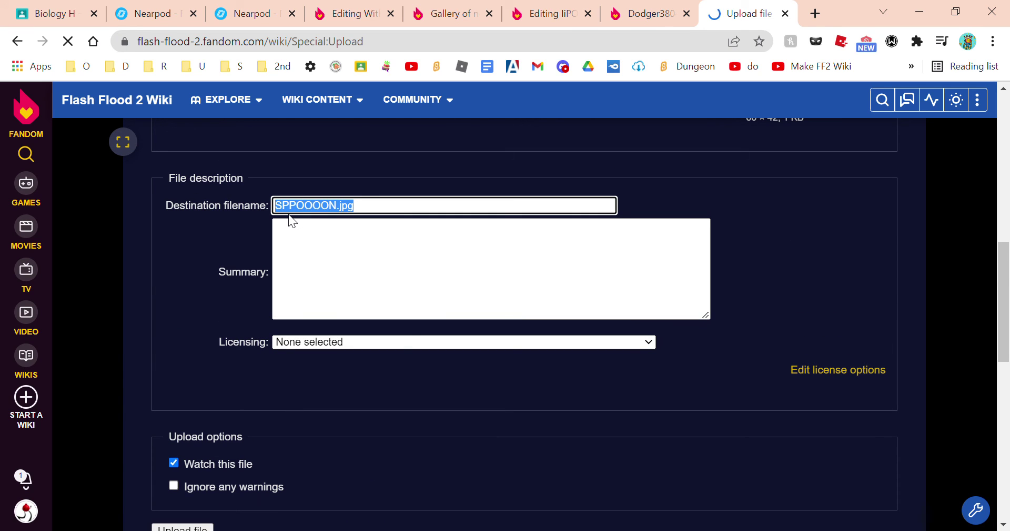
key("Right")
left_click_drag(338, 208, 193, 191)
type("iiPORCLAINExRB")
left_click(181, 240)
scroll(184, 310, "down", 5)
scroll(191, 221, "up", 2)
left_click(208, 289)
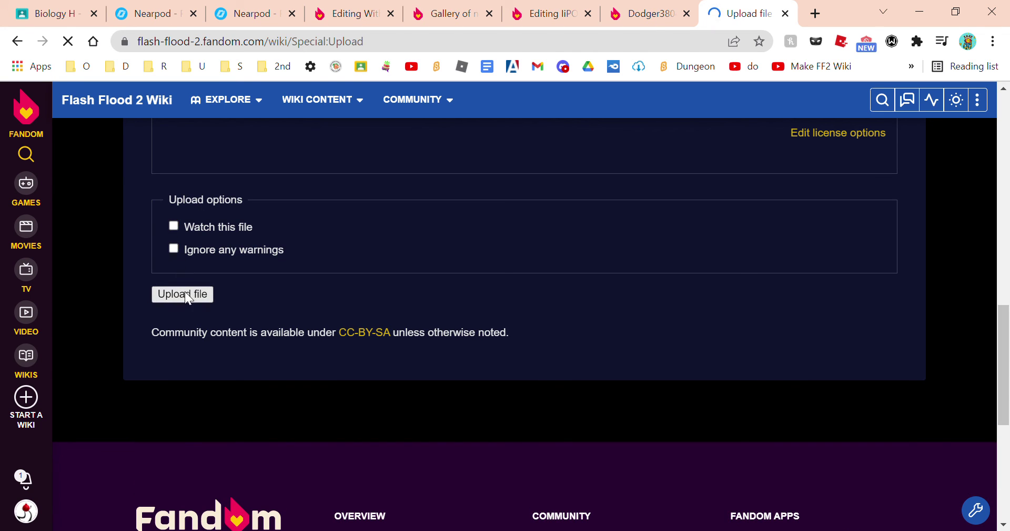
scroll(544, 304, "up", 4)
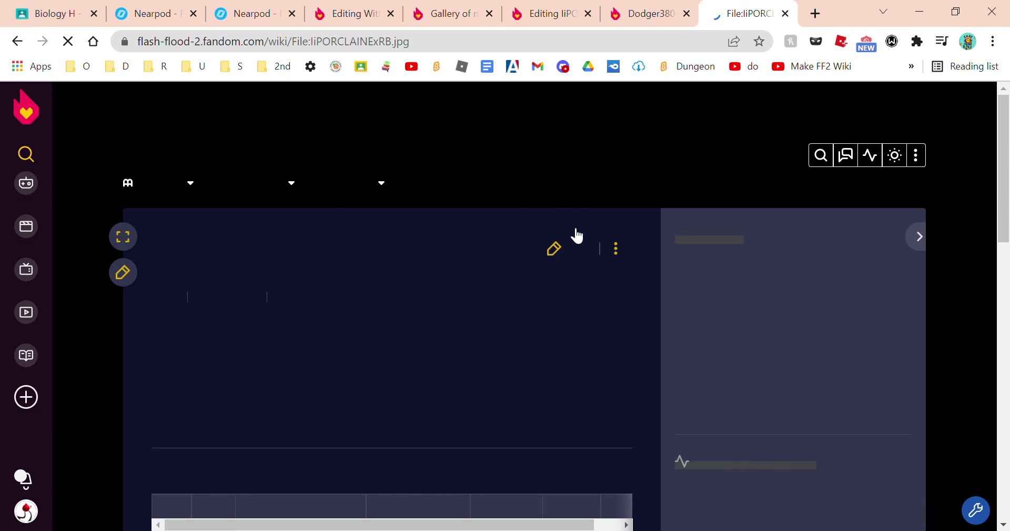
left_click(653, 11)
left_click(786, 14)
left_click(629, 16)
left_click(785, 14)
left_click(471, 360)
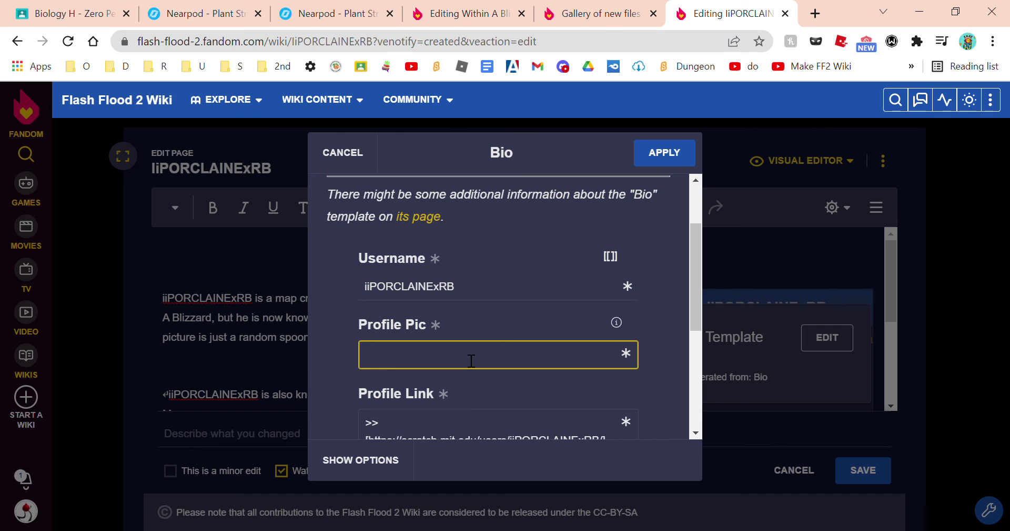
type("iiPORCLAINExRB.jp")
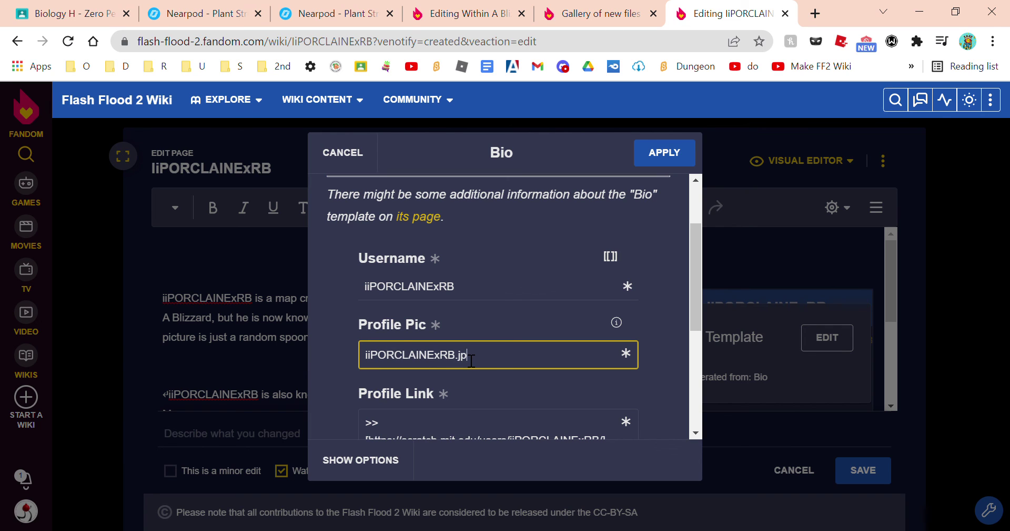
left_click(516, 320)
scroll(513, 321, "down", 4)
left_click(588, 217)
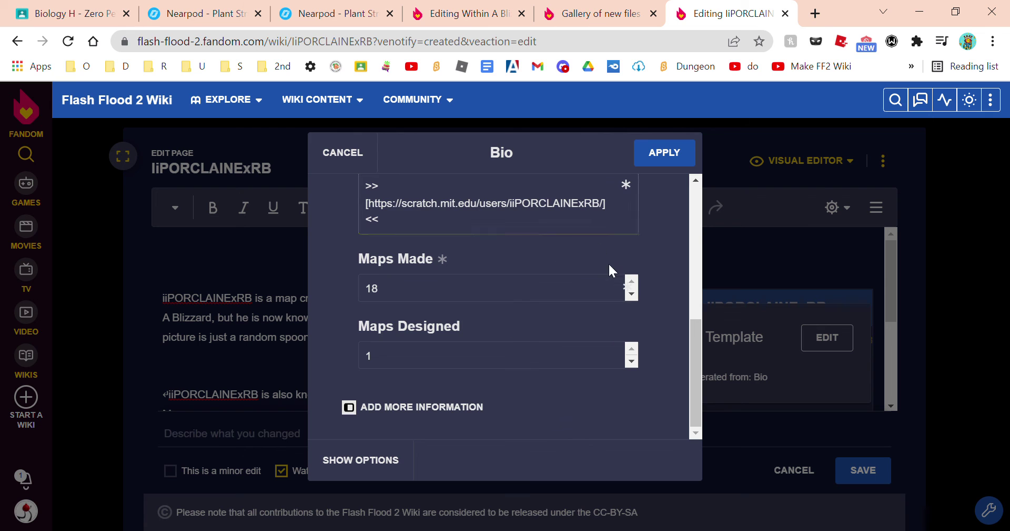
Apply the Bio template changes and save the iiPORCLAINExRB page
scroll(615, 269, "up", 3)
scroll(623, 263, "up", 3)
left_click(665, 153)
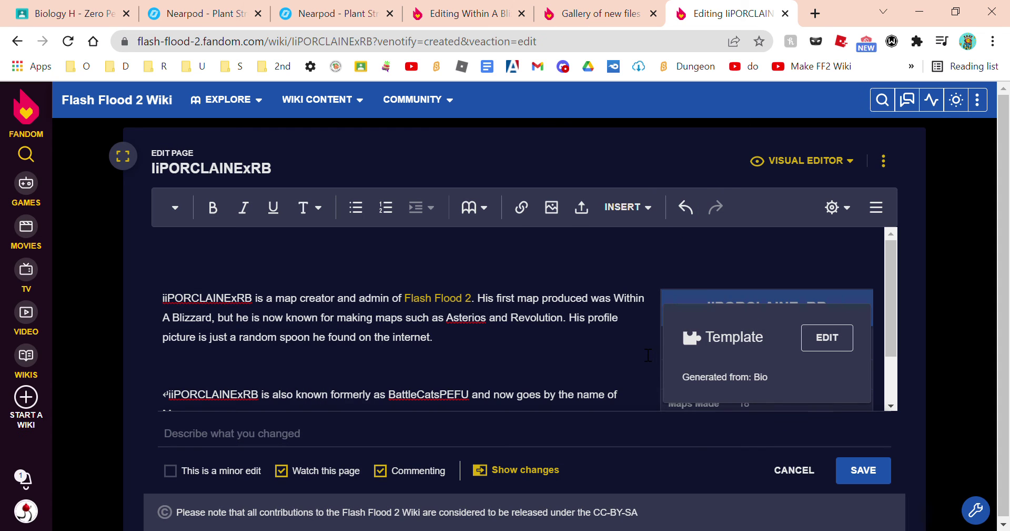
scroll(664, 355, "down", 1)
left_click(884, 475)
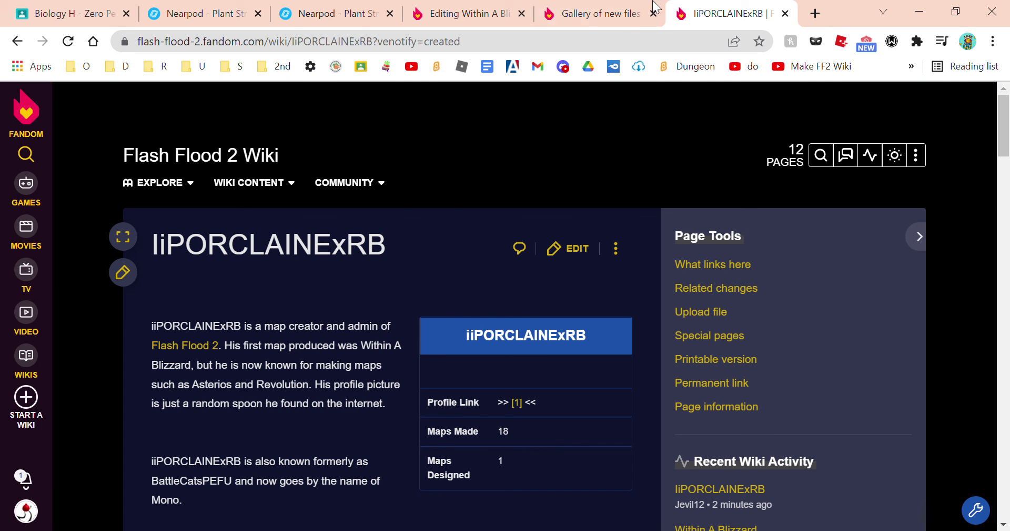
Return to the Within A Blizzard editor and close the Gallery of new files page
left_click(607, 13)
left_click(489, 15)
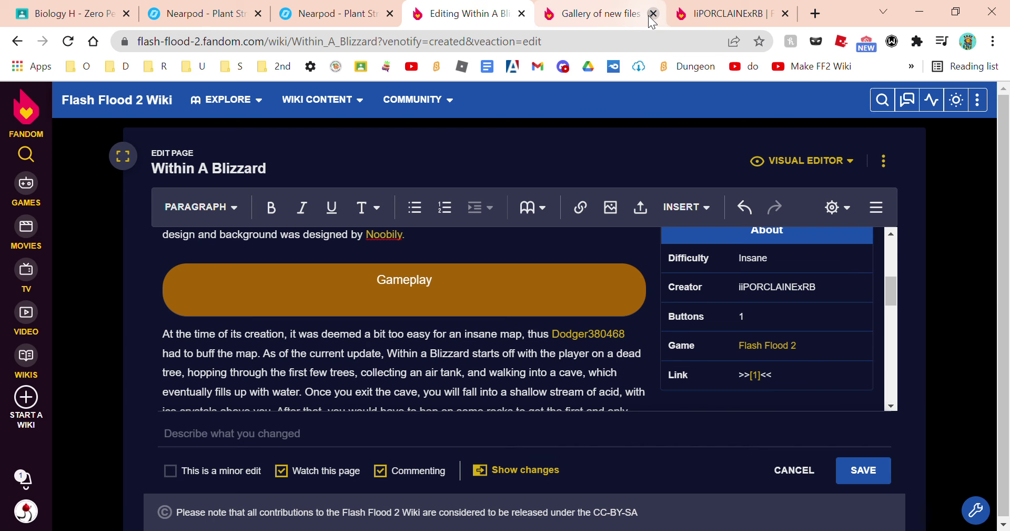
left_click(653, 13)
Replace the creator's name in the Within A Blizzard introduction with an internal link to the IiPORCLAINExRB page
scroll(391, 318, "up", 5)
double_click(392, 289)
key("BackSpace")
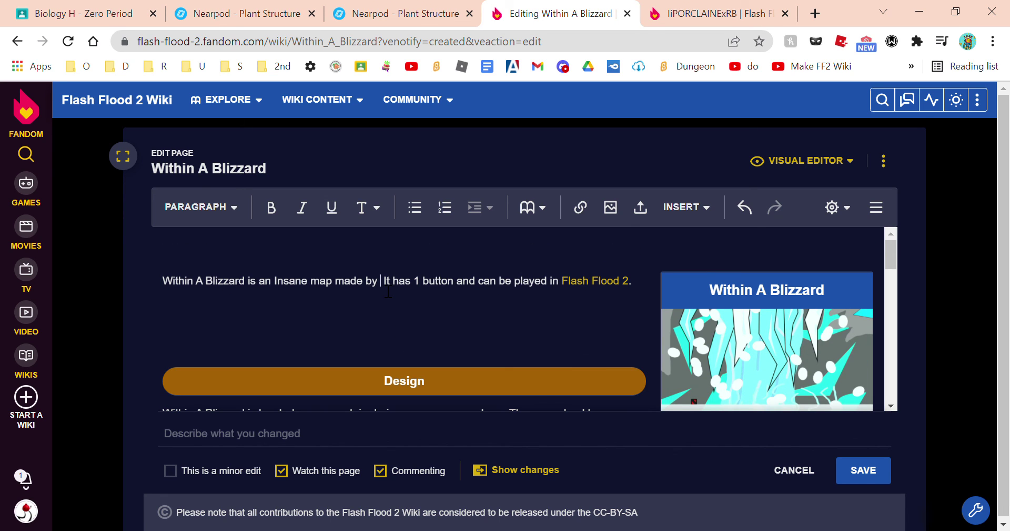
key("ctrl+k")
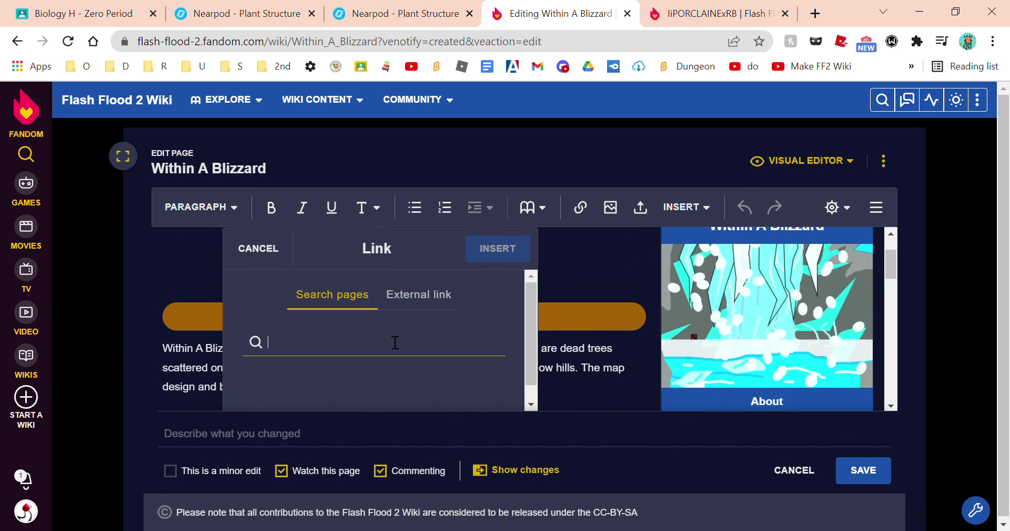
type("iiporclaine")
left_click(485, 389)
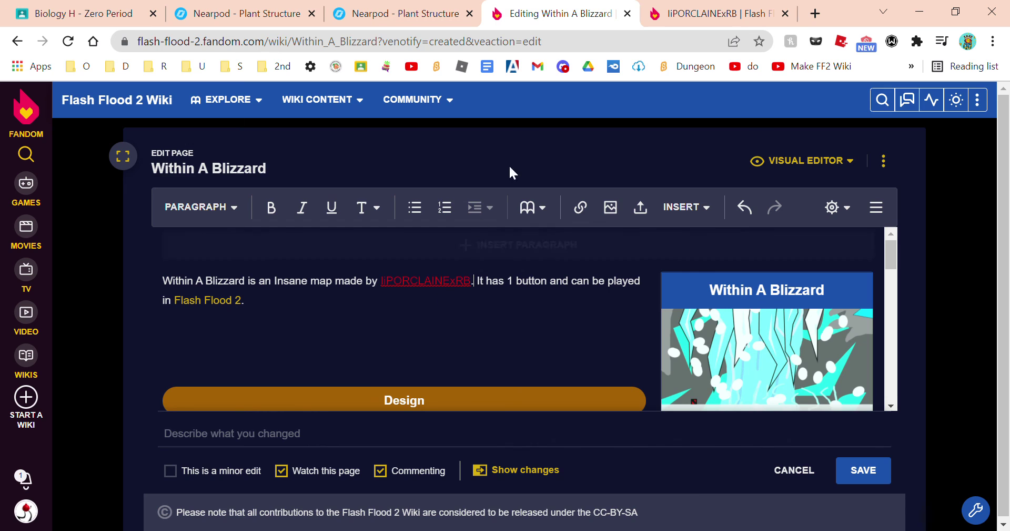
left_click(674, 15)
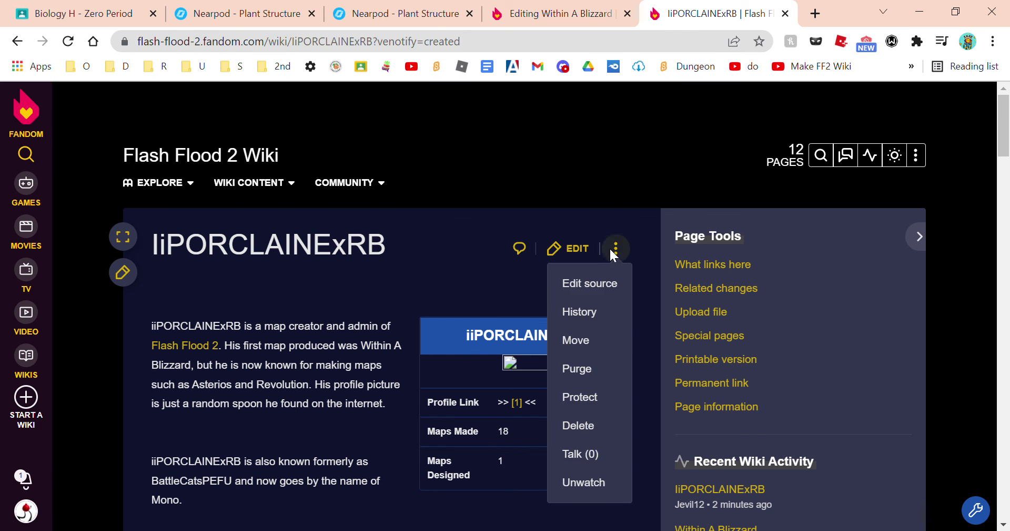
left_click(562, 247)
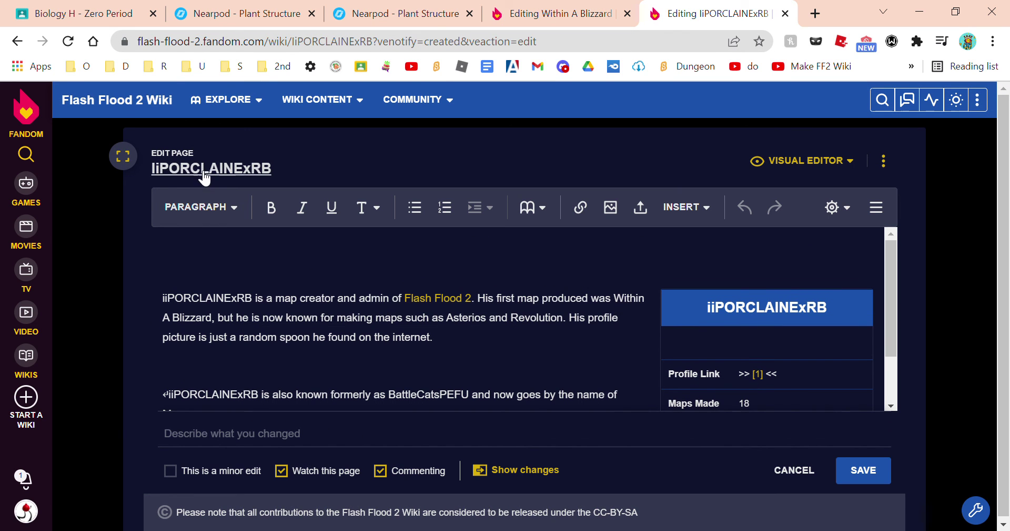
left_click(264, 169)
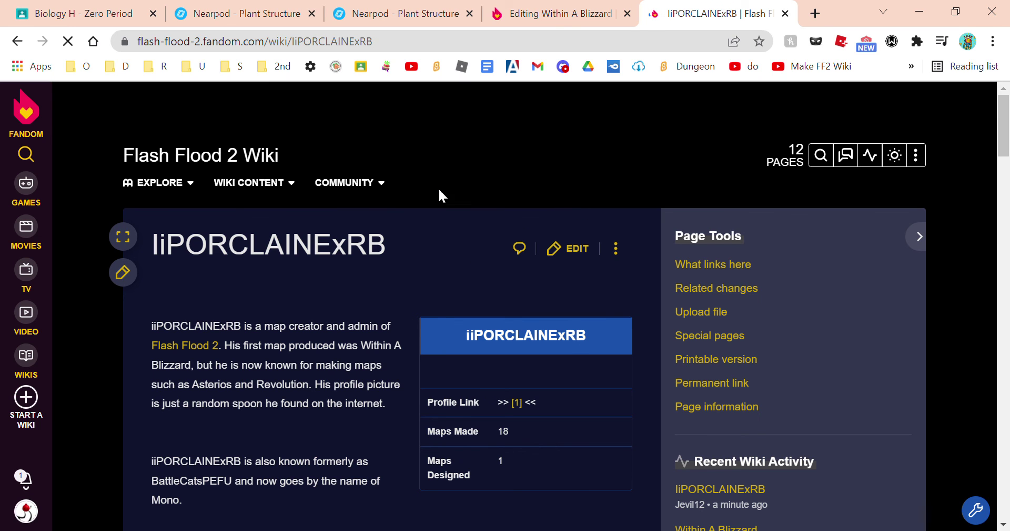
In the Within A Blizzard introduction, change the creator link's label to iiPORCLAINExRB with a lowercase first letter
left_click(518, 8)
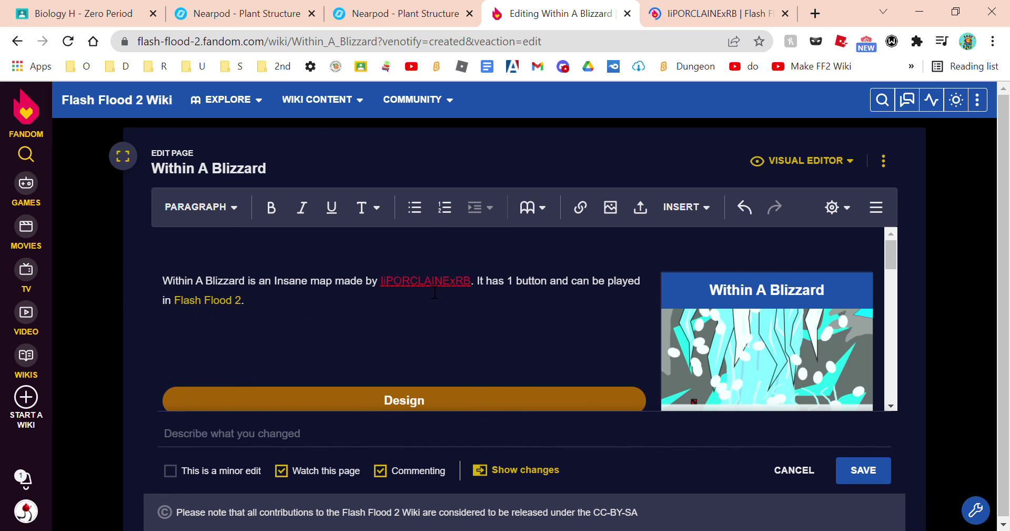
left_click(421, 284)
key("Left")
key("Left")
key("Right")
key("BackSpace")
type("i")
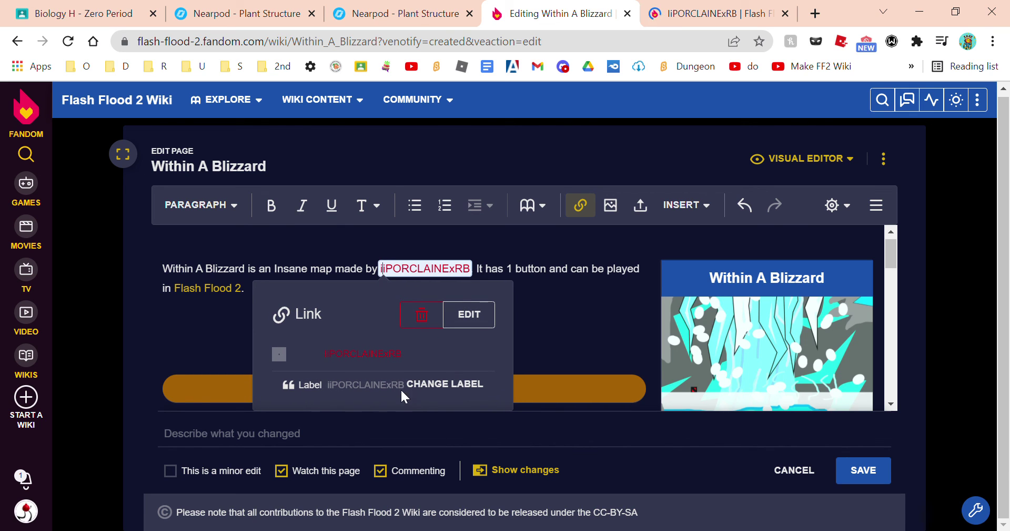
Open the creator link's target to check that it leads to the right page, and close it again
left_click(388, 357)
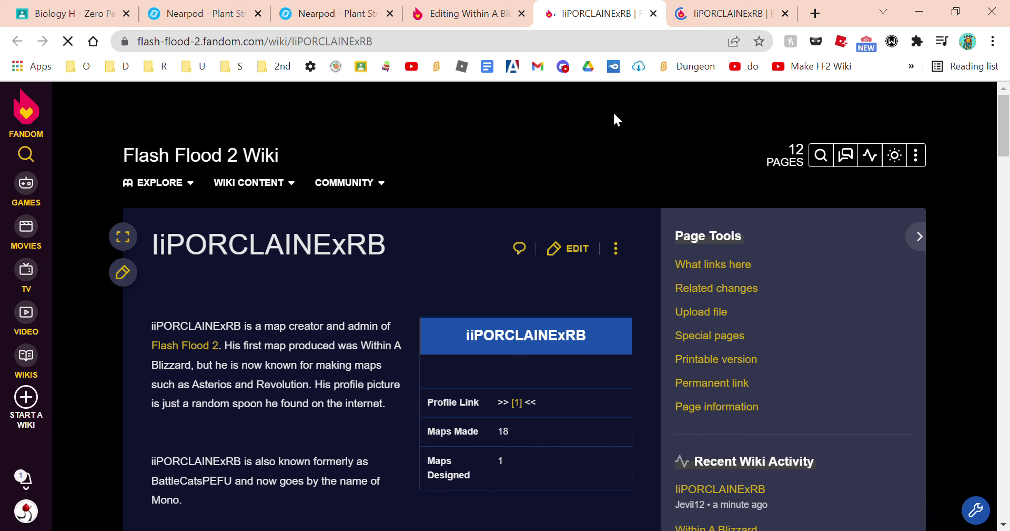
scroll(451, 286, "down", 4)
left_click(654, 14)
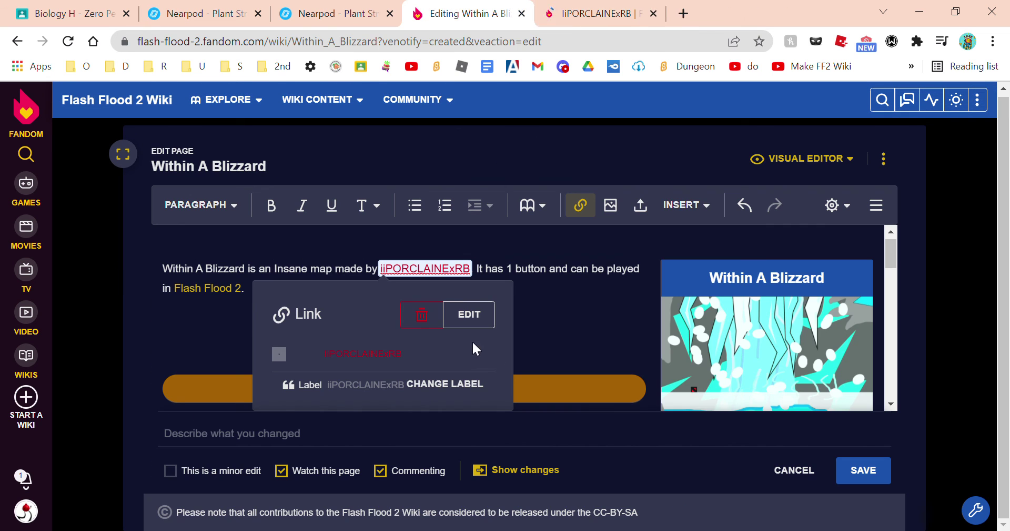
Save the Within A Blizzard article and follow its iiPORCLAINExRB link, keeping only one copy of that page open
left_click(863, 470)
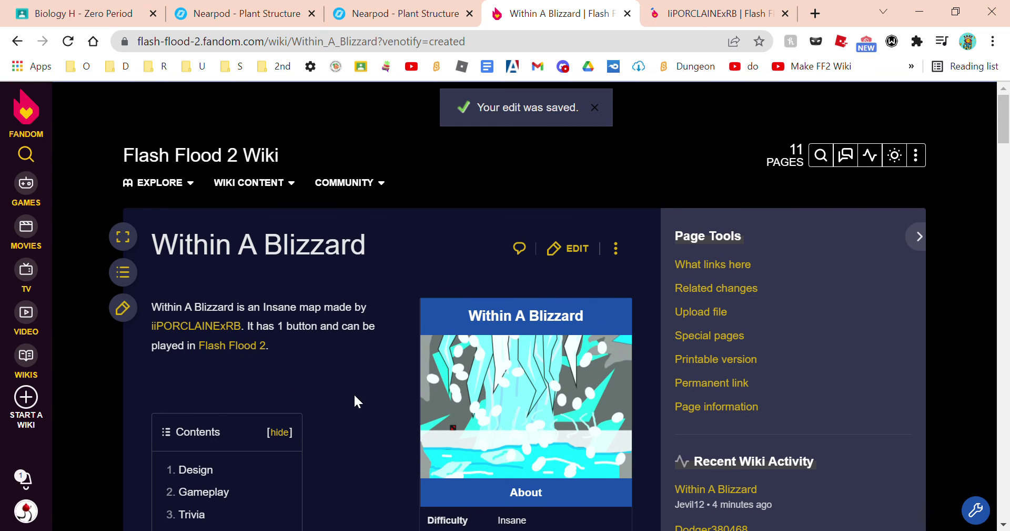
left_click(195, 326)
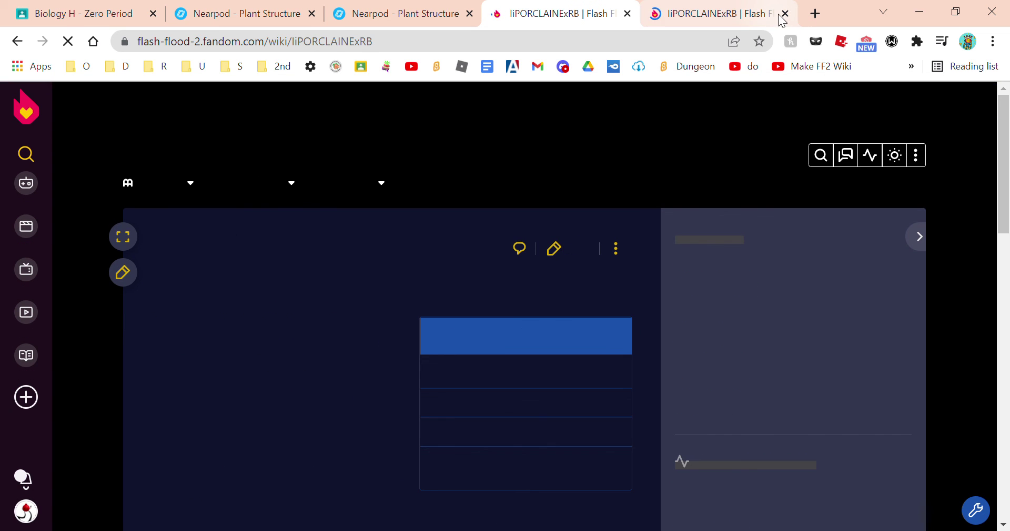
left_click(785, 13)
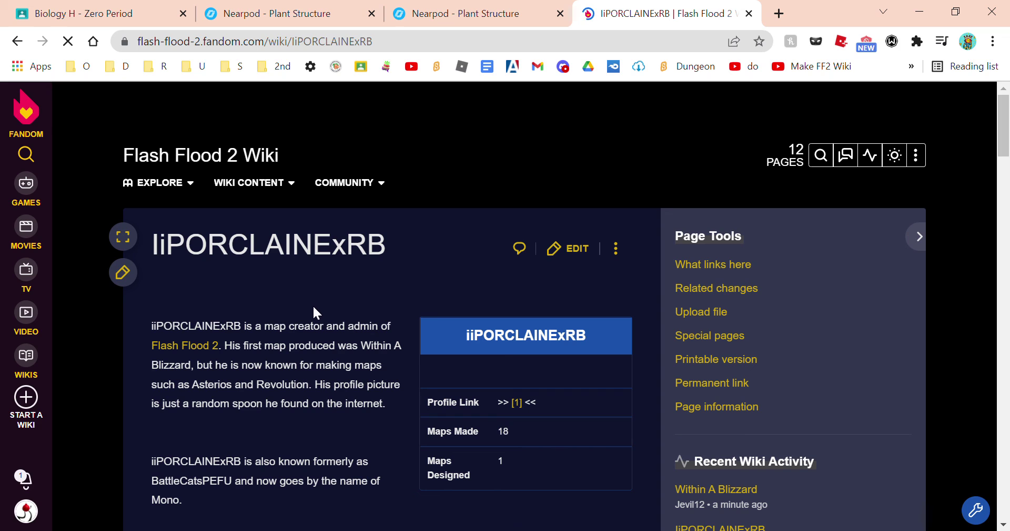